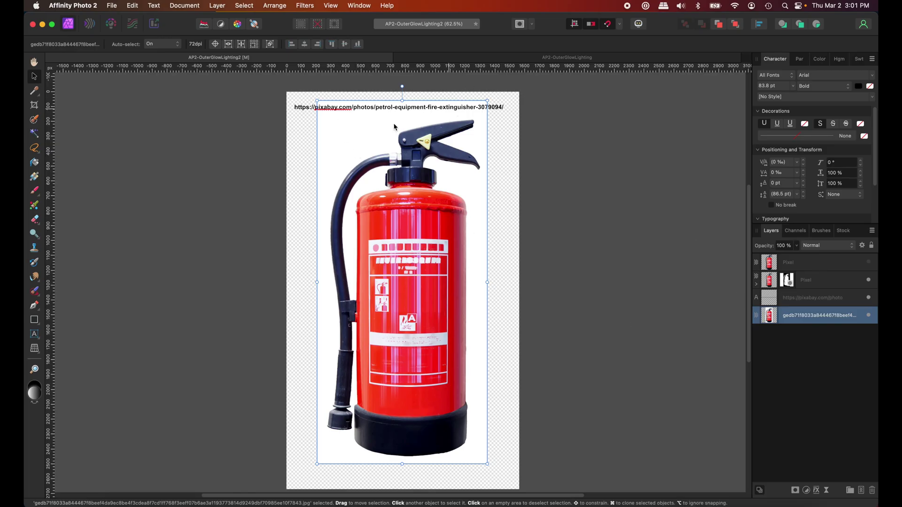
Hide the source URL text layer and the original photo layer.
left_click(318, 111)
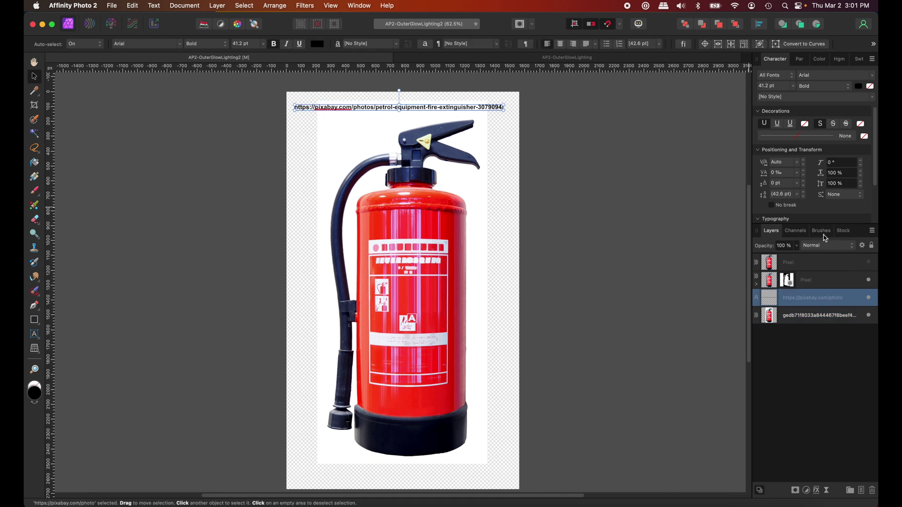
left_click(844, 231)
left_click(771, 231)
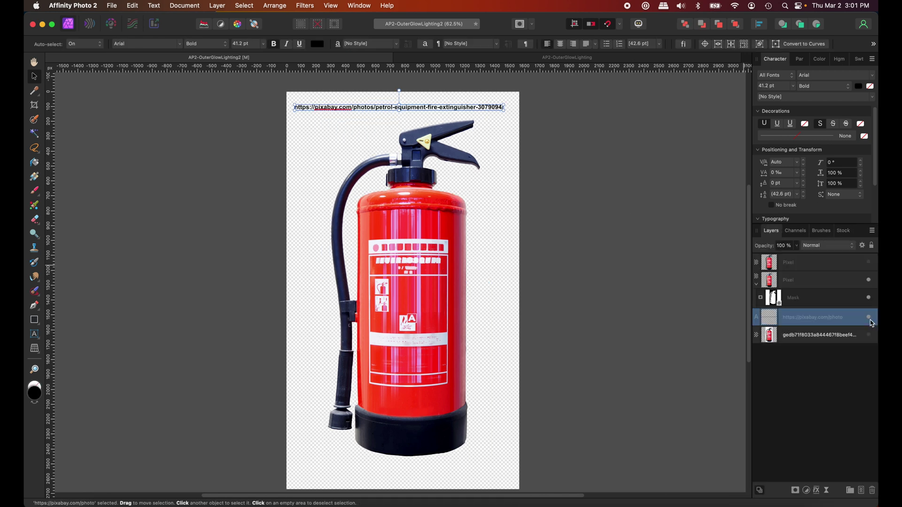
left_click(869, 319)
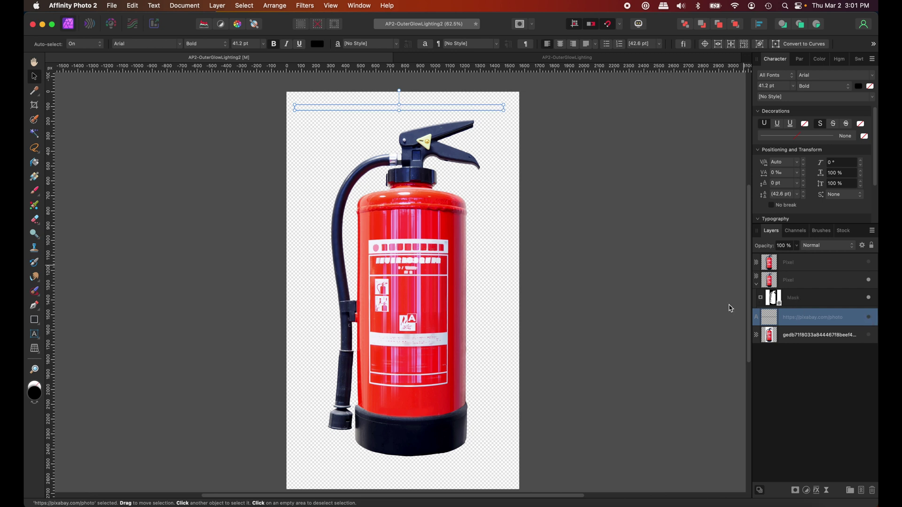
Move the masked extinguisher layer to the top and apply Rasterize & Trim to it.
left_click(757, 284)
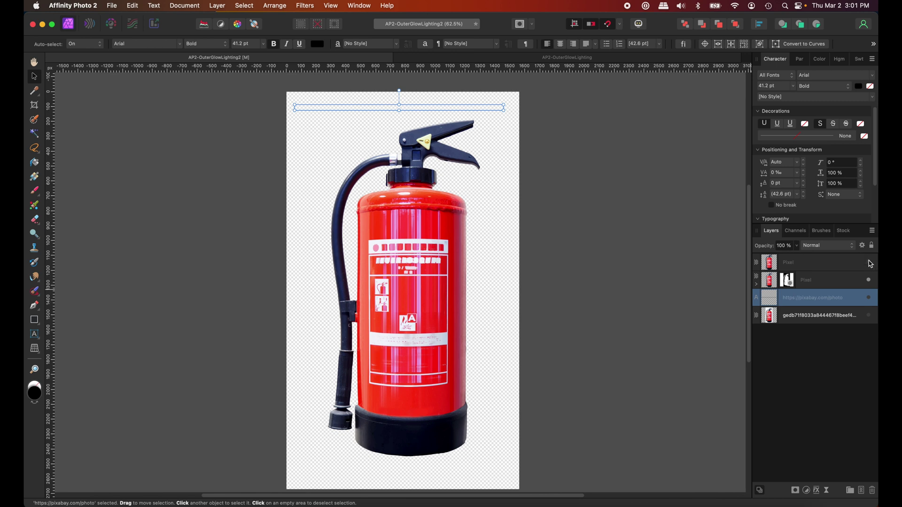
left_click_drag(790, 265, 795, 262)
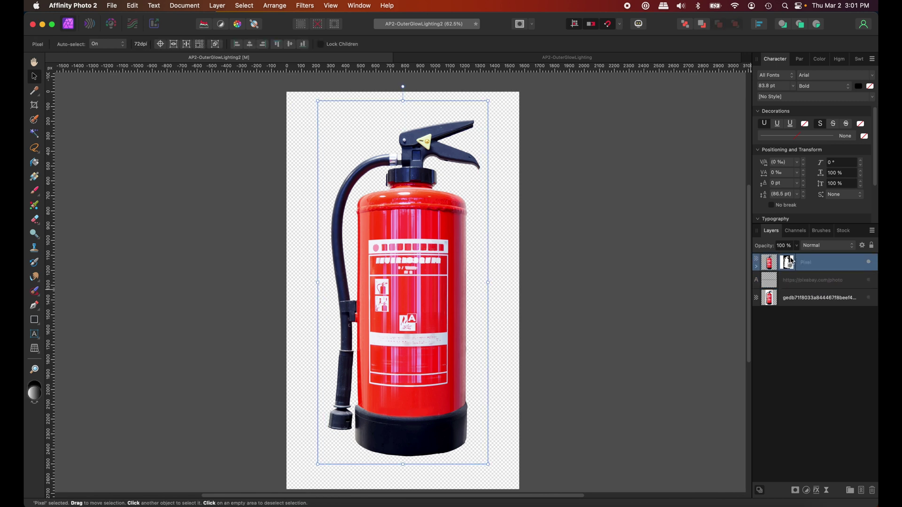
right_click(774, 265)
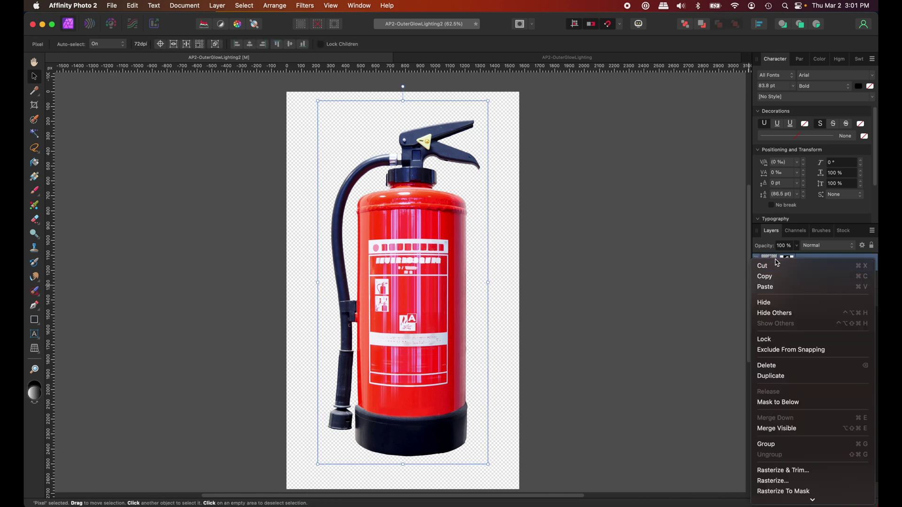
left_click(788, 471)
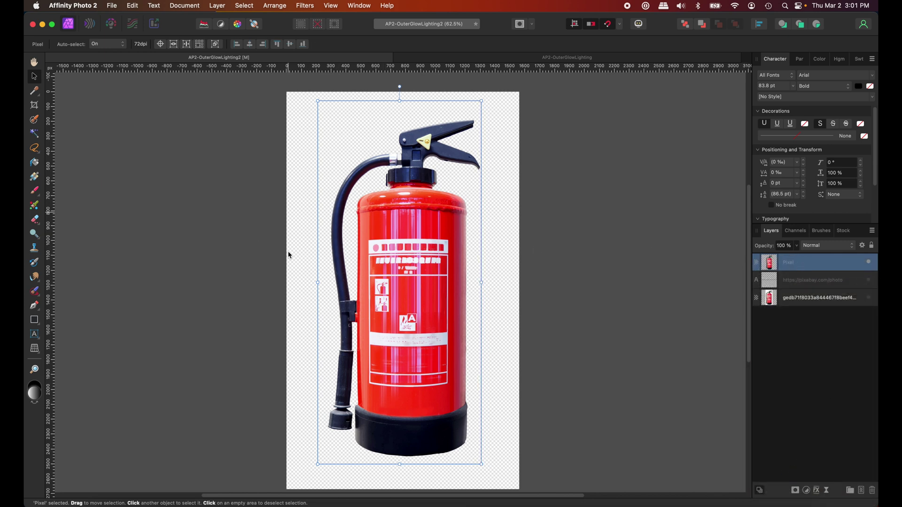
key("alt+[")
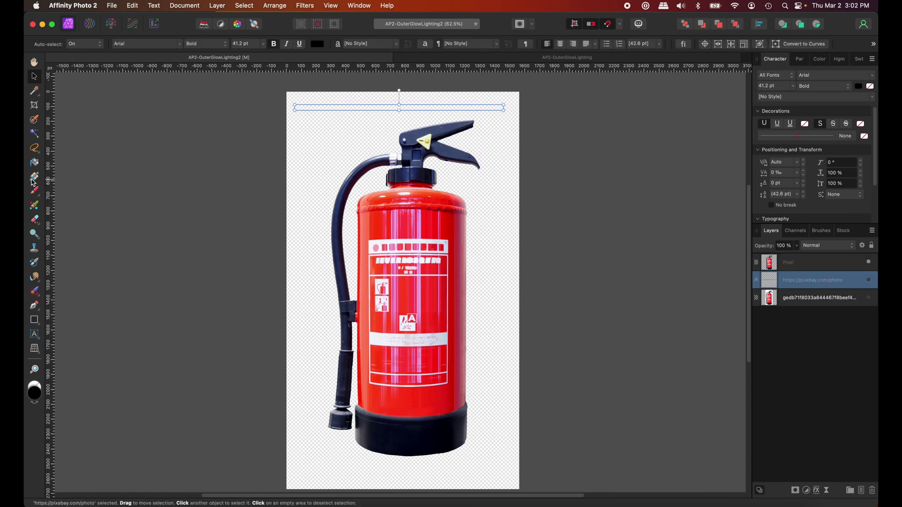
Add a fill layer with a linear gradient from white at the top to black at the bottom.
left_click(216, 6)
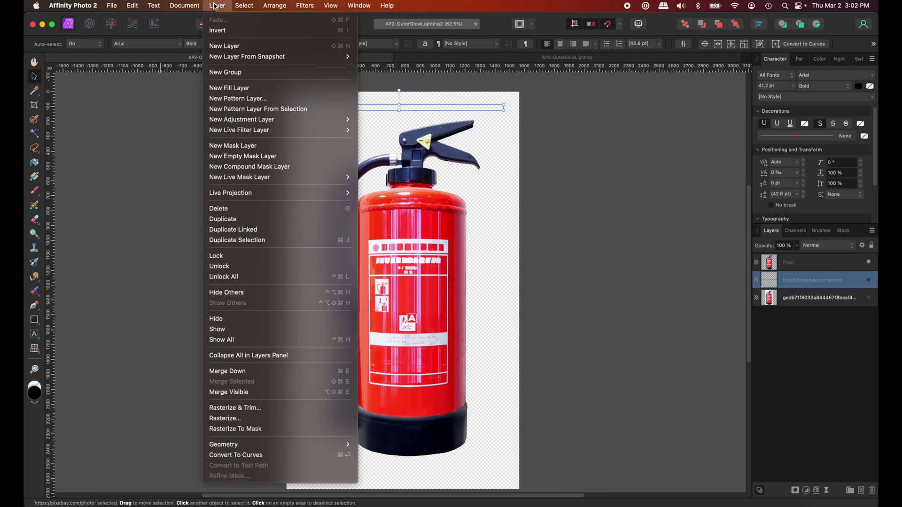
left_click(211, 88)
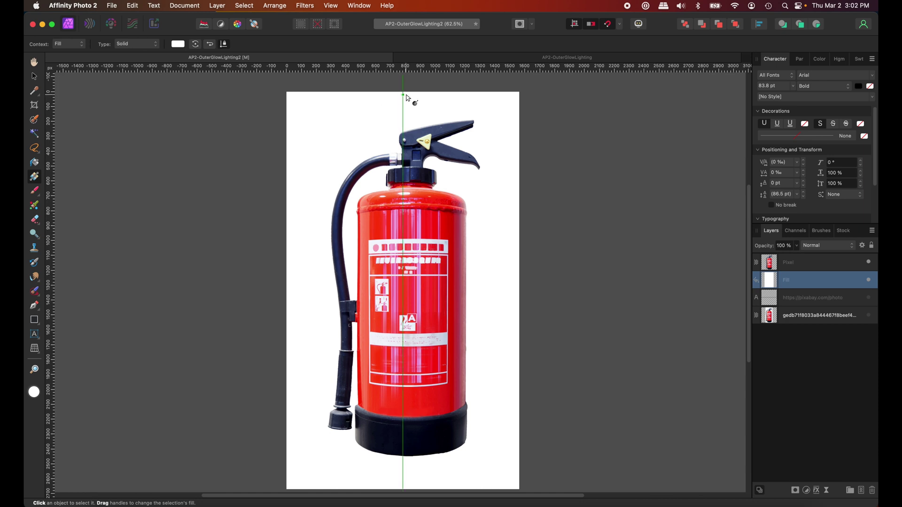
left_click_drag(406, 94, 416, 409)
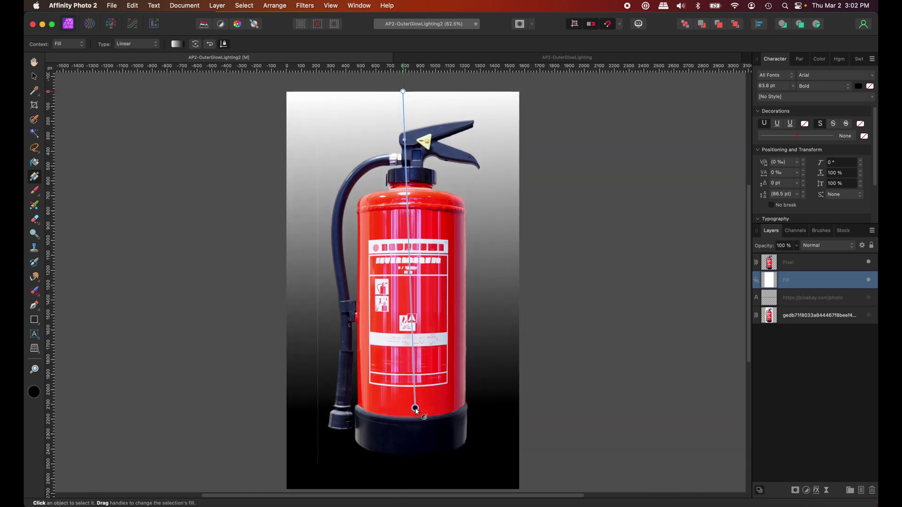
key("v")
left_click(771, 265)
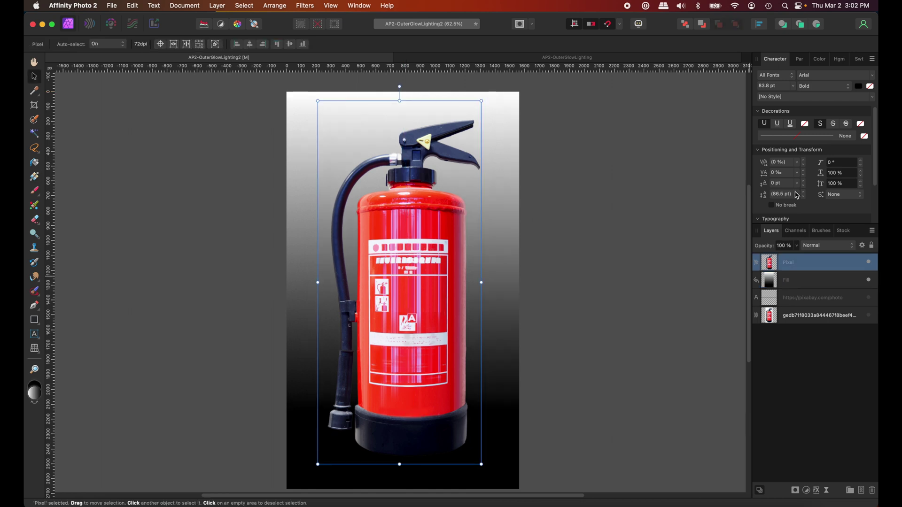
left_click(818, 492)
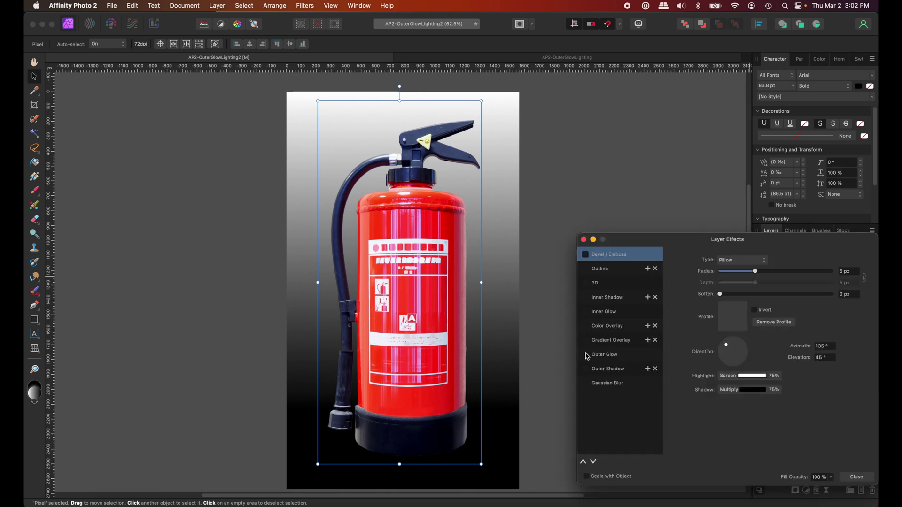
left_click(601, 358)
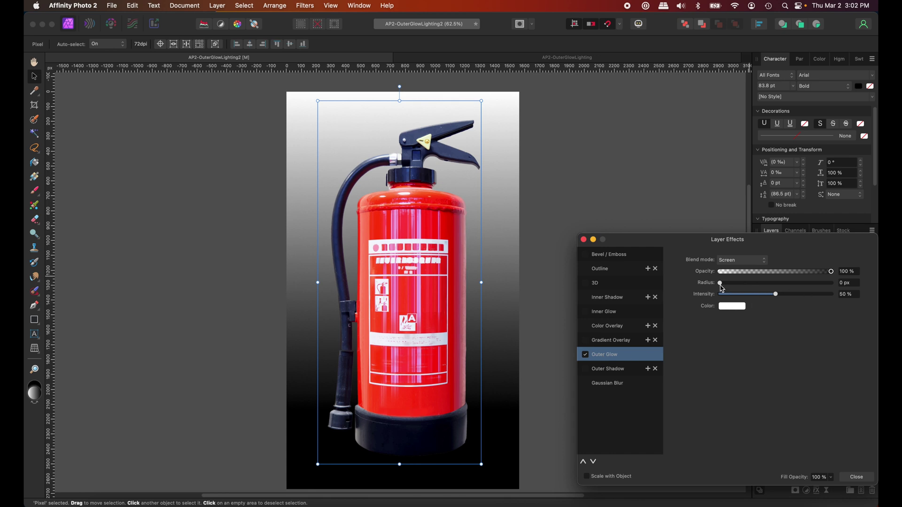
left_click_drag(722, 288, 826, 284)
left_click_drag(776, 294, 796, 306)
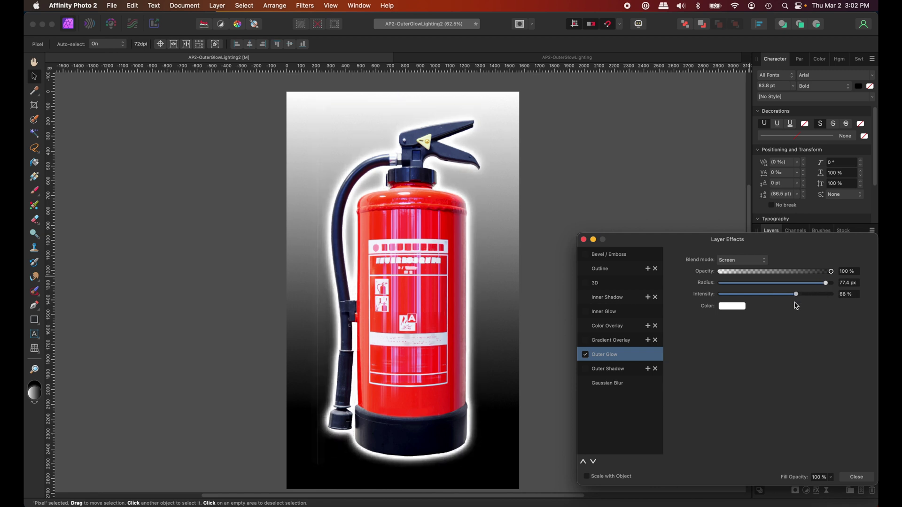
mouse_move(834, 275)
left_mouse_down()
mouse_move(752, 274)
mouse_move(822, 272)
left_mouse_up()
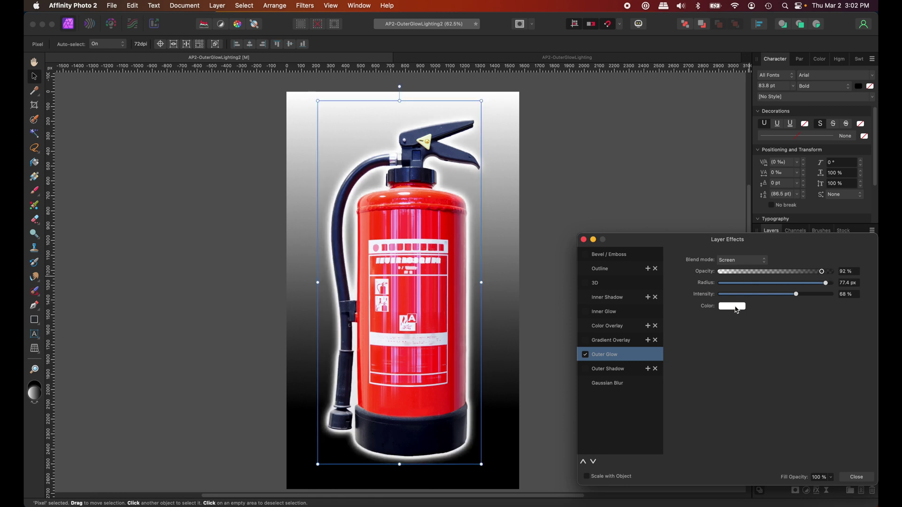
left_click(737, 311)
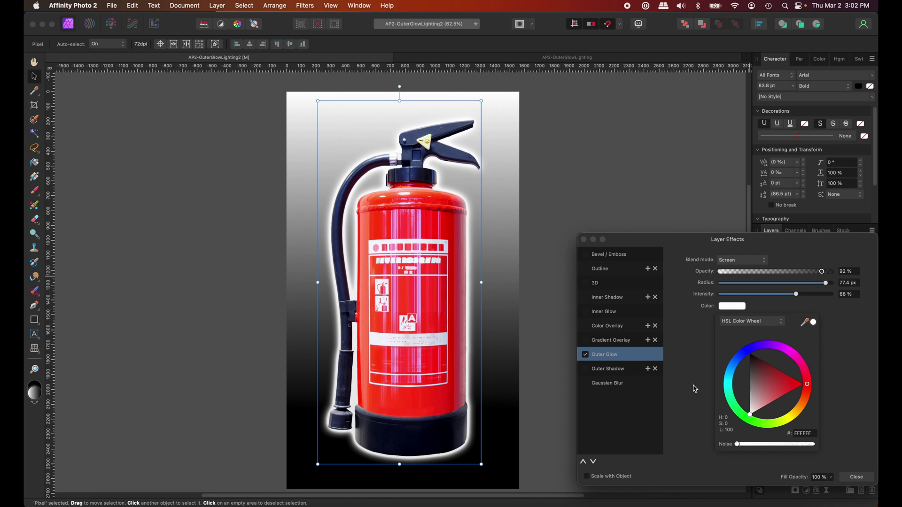
left_click(586, 355)
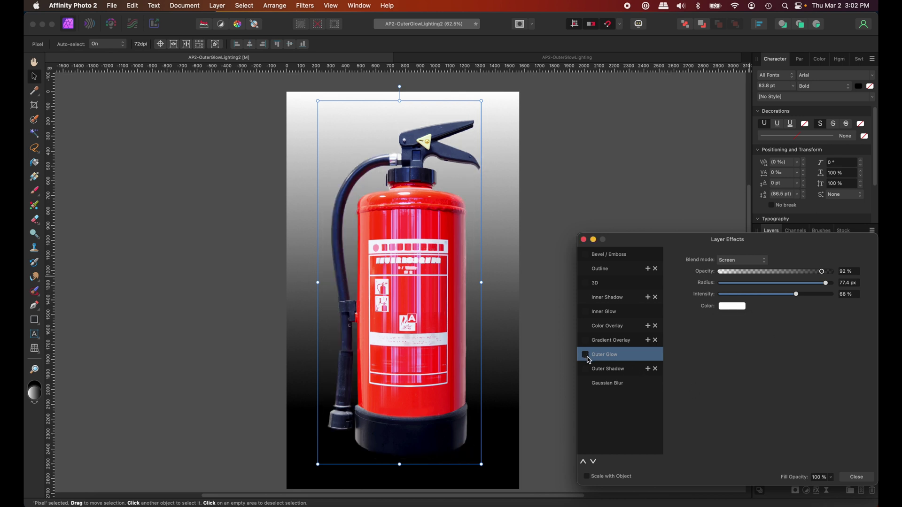
Duplicate the extinguisher pixel layer and load the lower copy's outline as a selection.
left_click(584, 241)
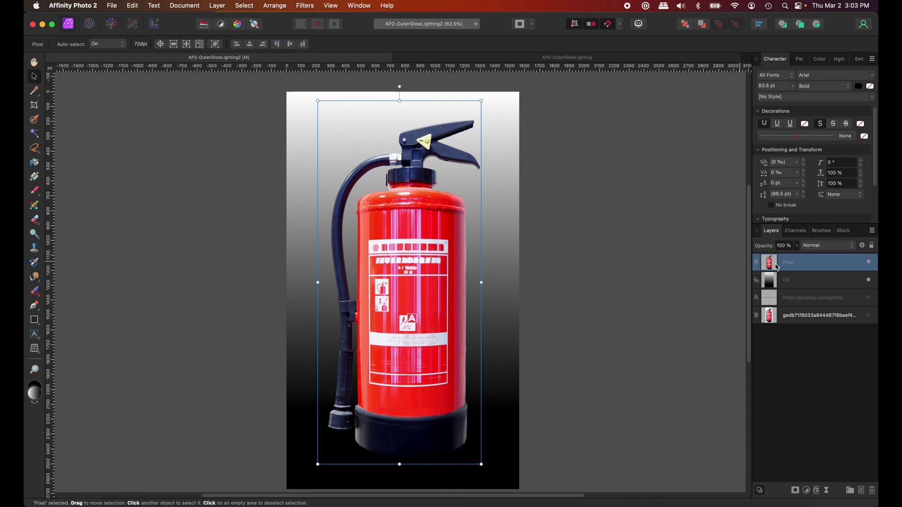
key("super+shift+n")
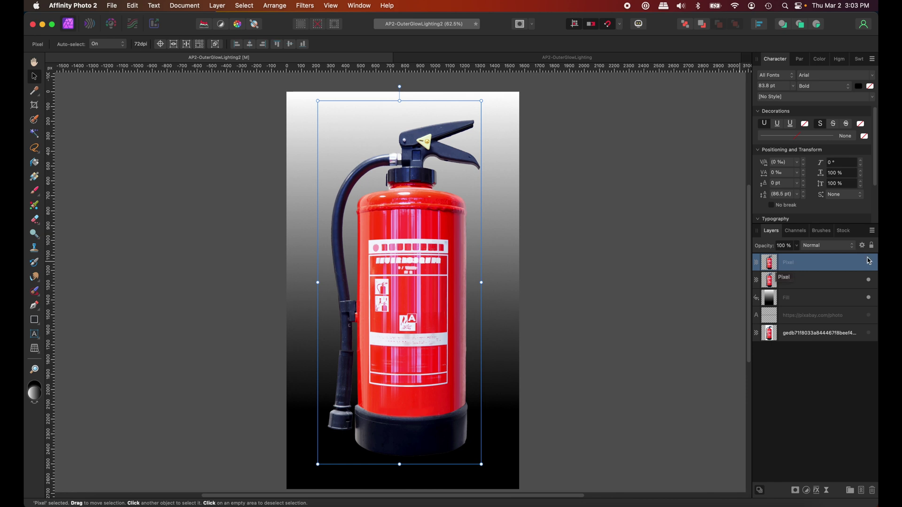
left_click(764, 281)
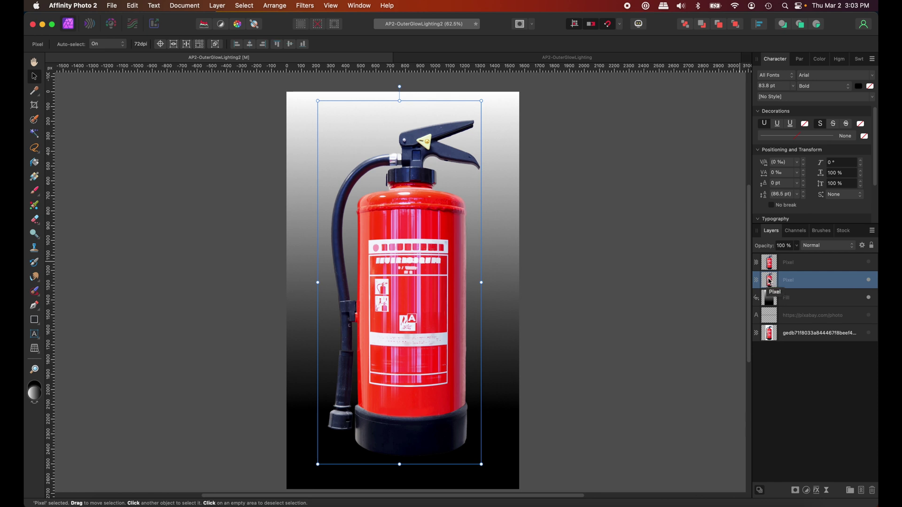
left_click(771, 281, "ctrl")
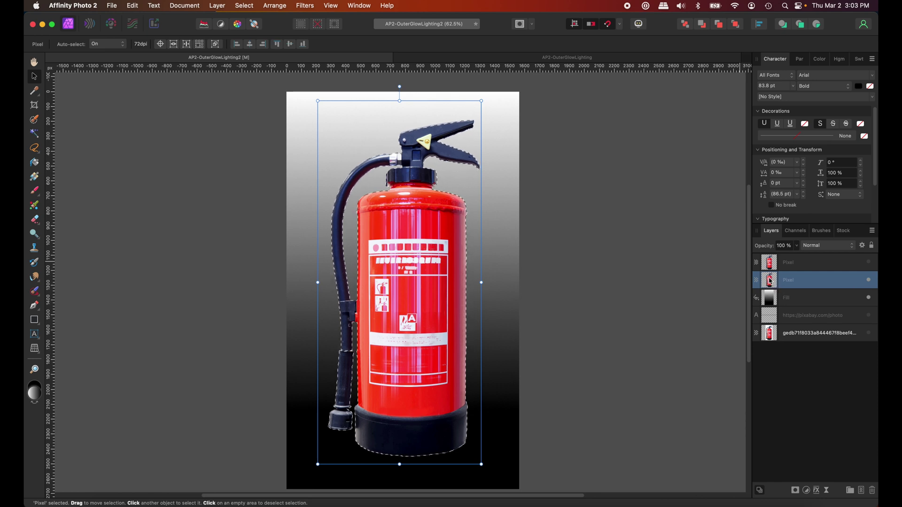
left_click(37, 179)
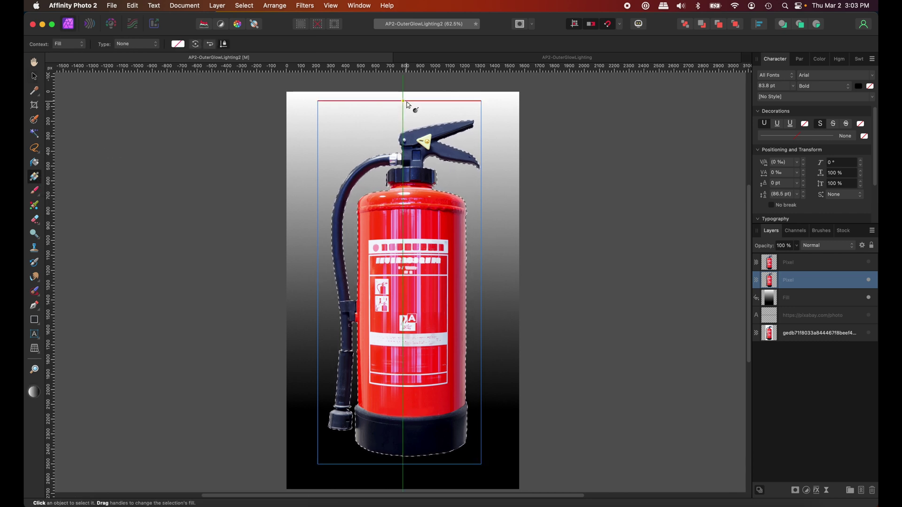
Drag a vertical gradient over the silhouette with red at the top and blue at the bottom.
left_click_drag(406, 110, 408, 452)
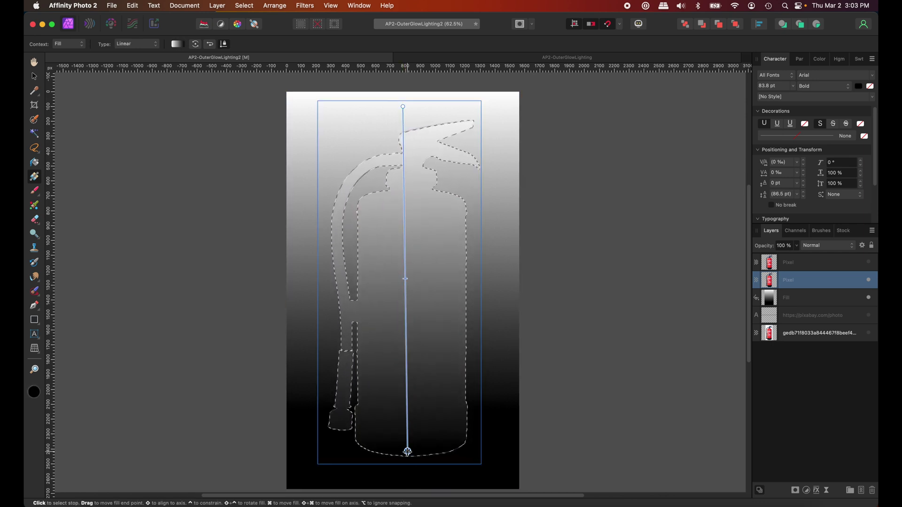
left_click(403, 108)
left_click(34, 392)
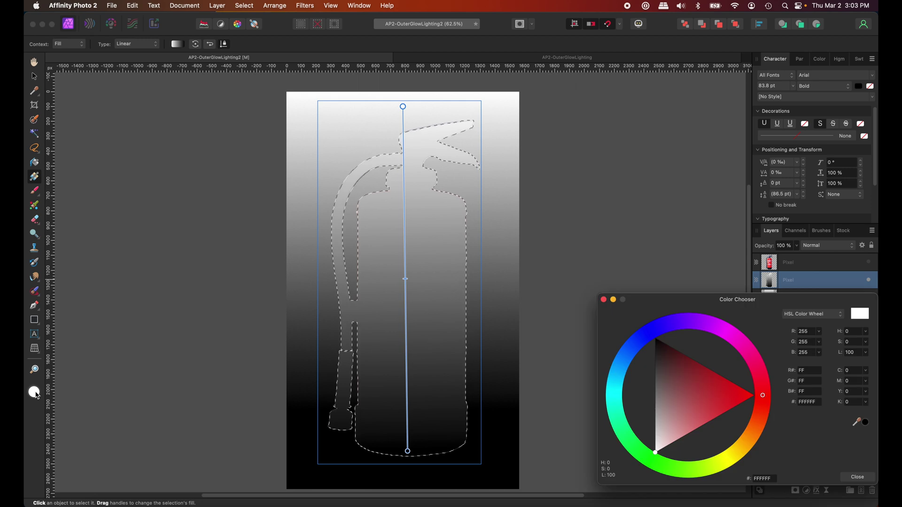
left_click_drag(698, 376, 780, 398)
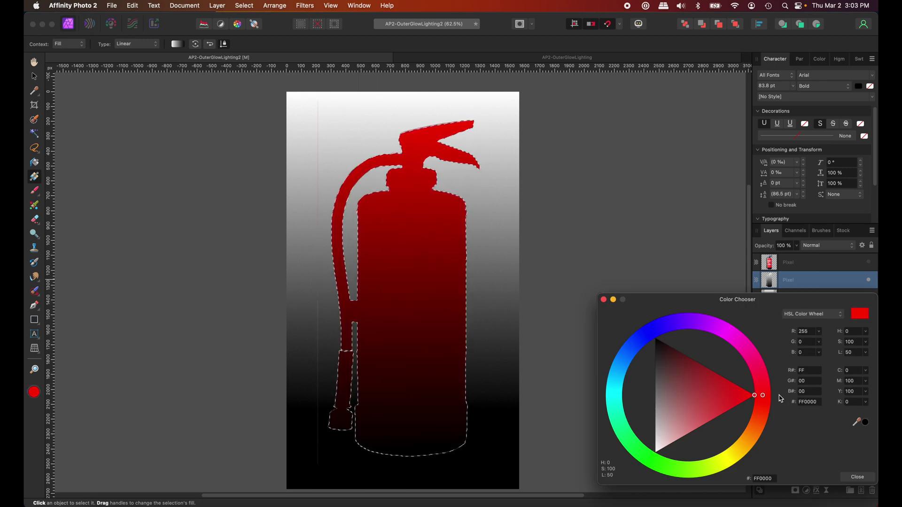
left_click(408, 452)
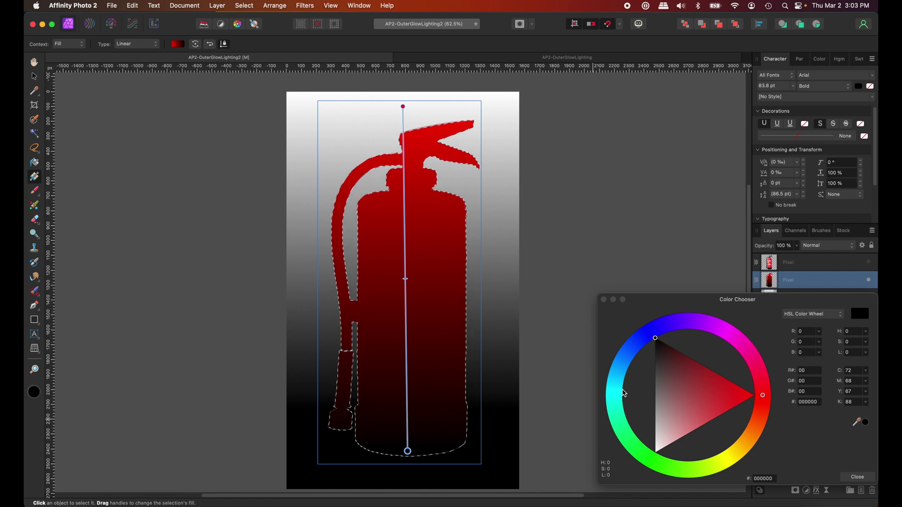
left_click(633, 354)
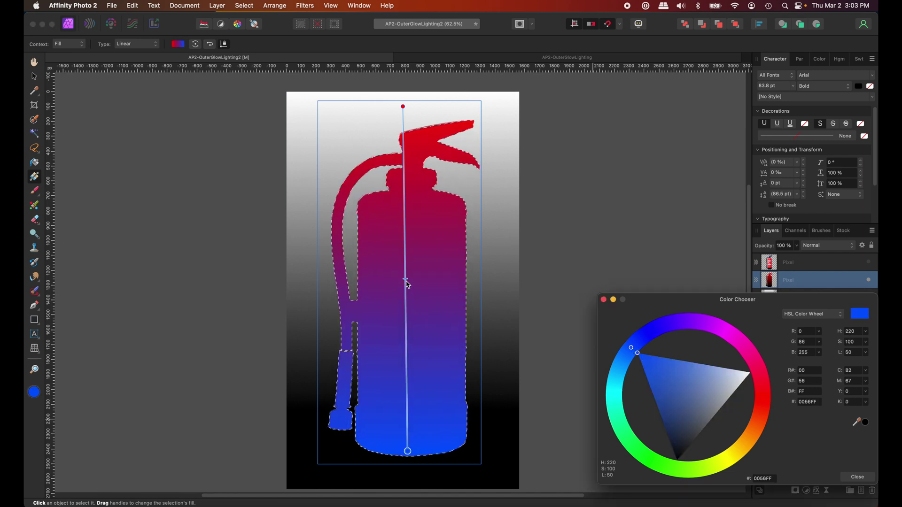
Add a teal middle stop, adjust the red and teal spread, then deselect.
left_click(406, 281)
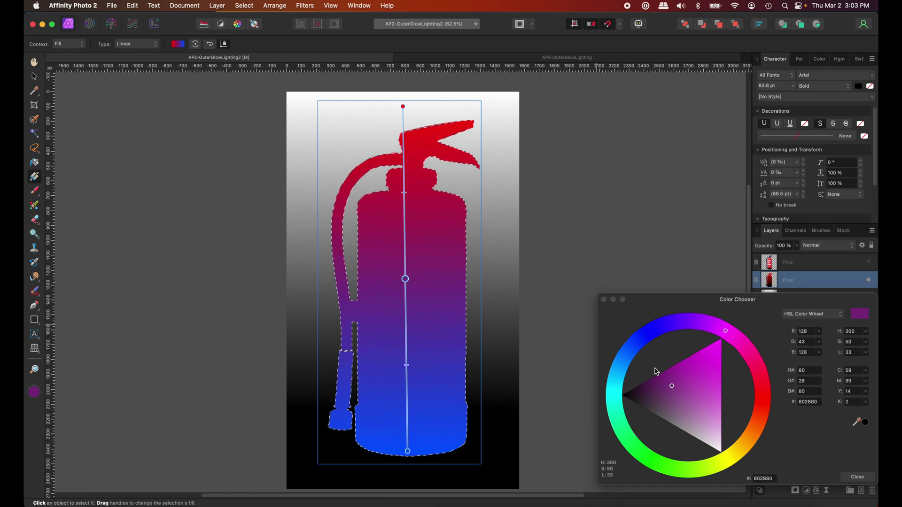
left_click(613, 401)
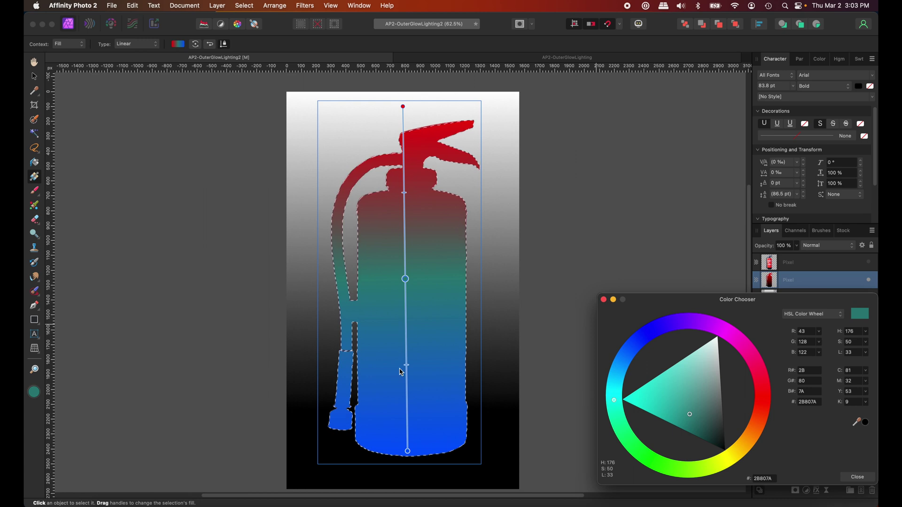
left_click_drag(407, 366, 407, 394)
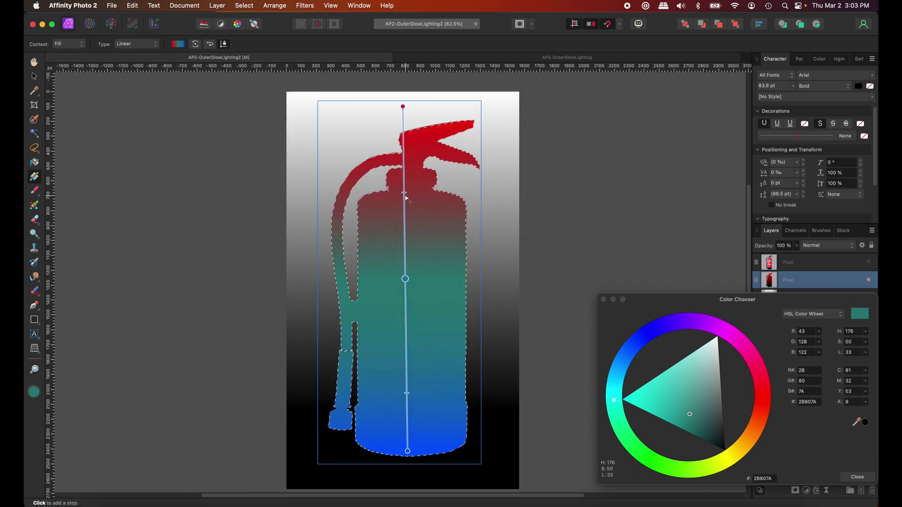
left_click_drag(405, 193, 407, 208)
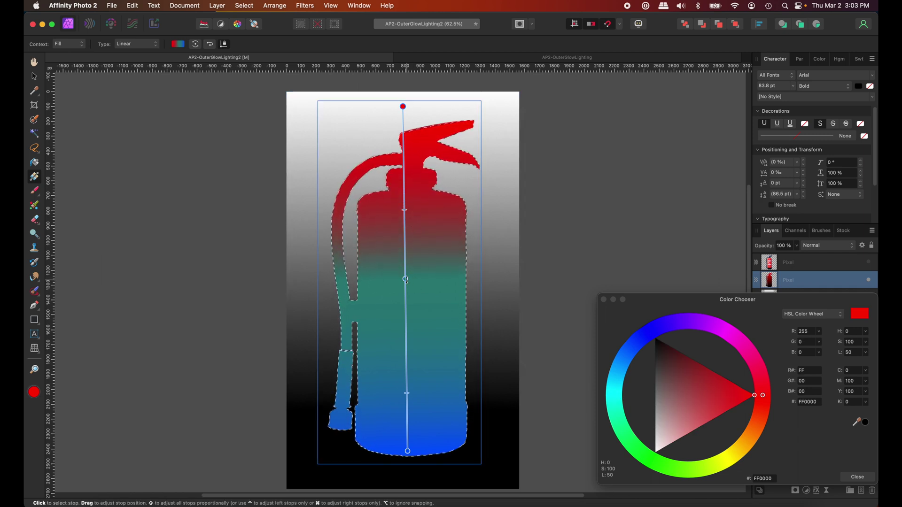
left_click_drag(406, 279, 522, 292)
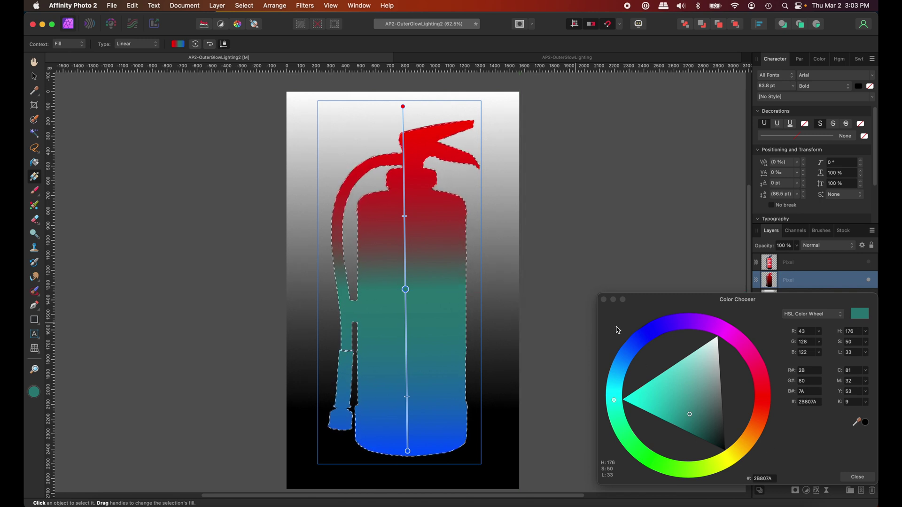
left_click(605, 300)
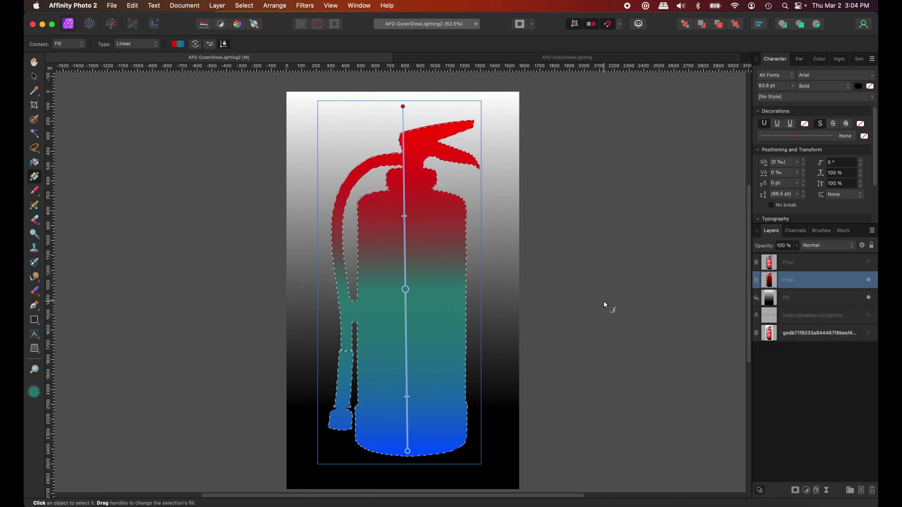
key("super+d")
Give the coloured silhouette a 150 px Live Gaussian Blur and show the sharp extinguisher above it.
left_click(827, 492)
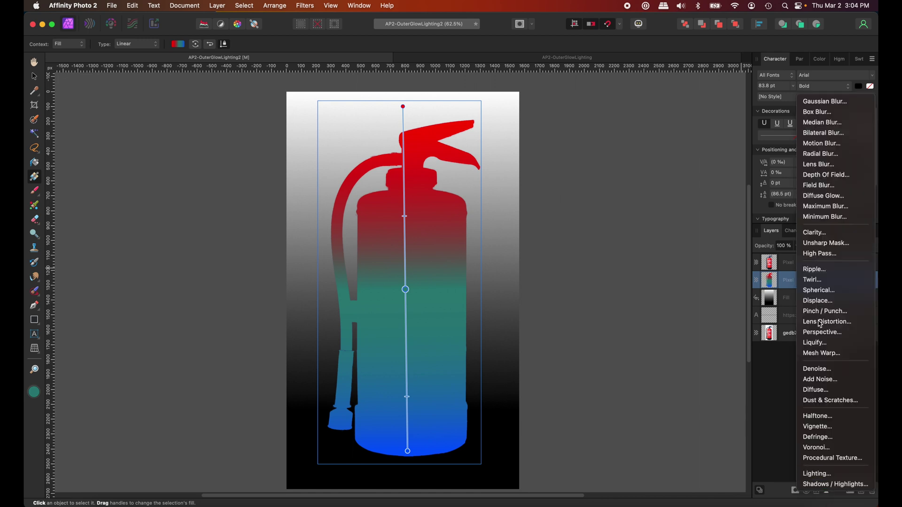
left_click(815, 105)
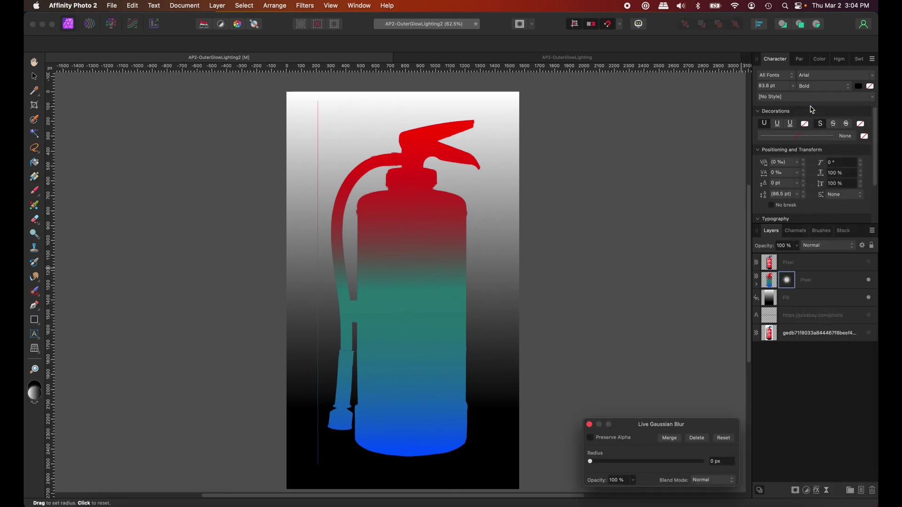
left_click_drag(593, 467, 690, 466)
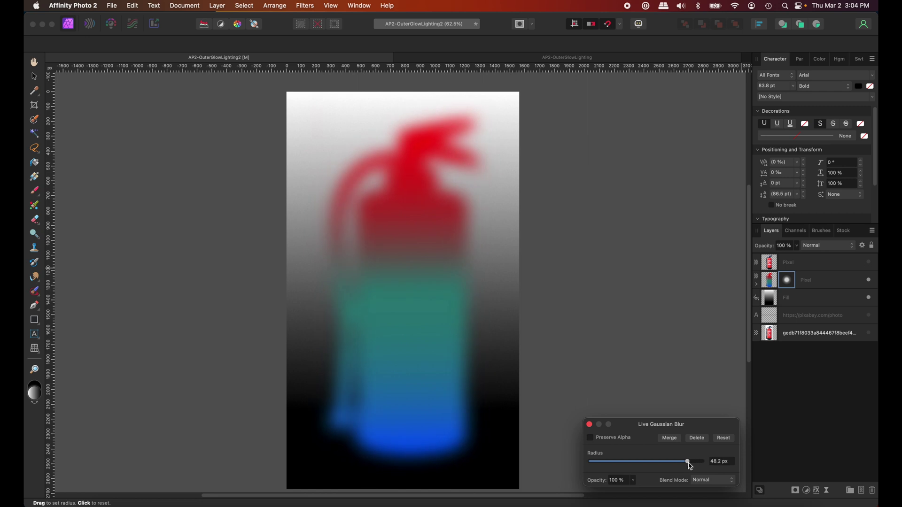
left_click(870, 263)
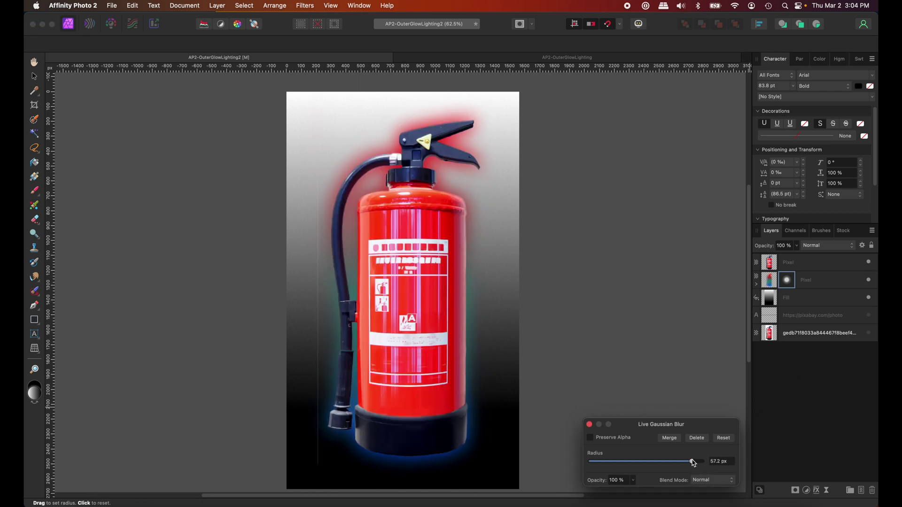
mouse_move(693, 463)
left_mouse_down()
mouse_move(657, 470)
mouse_move(699, 472)
left_mouse_up()
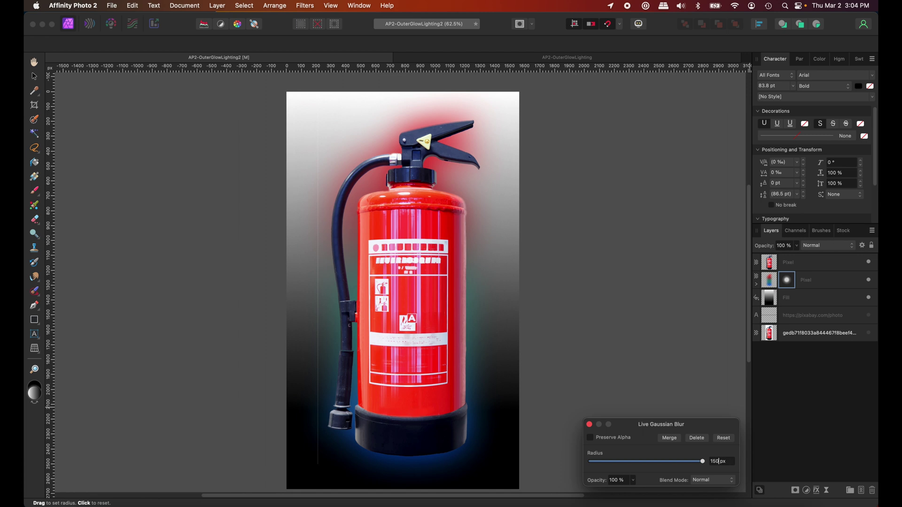
key("Return")
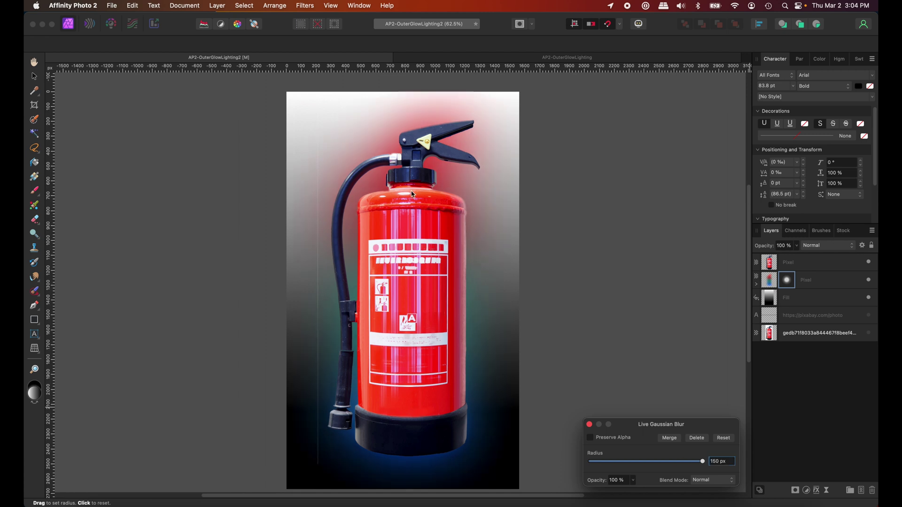
left_click(769, 283)
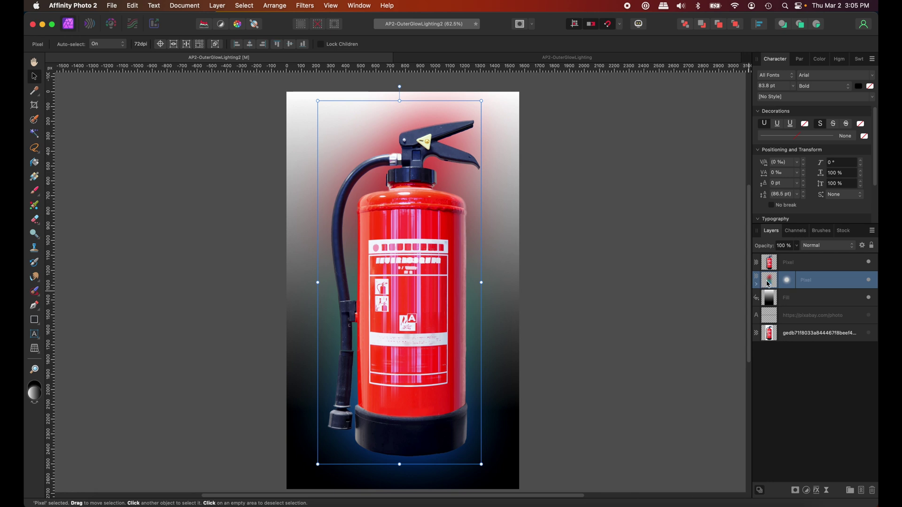
key("super+j")
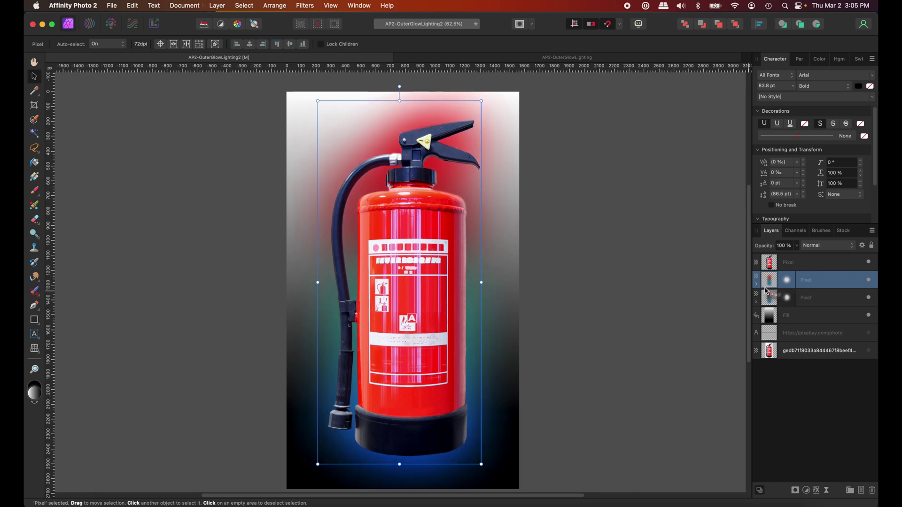
scroll(780, 247, "down", 15)
mouse_move(762, 249)
left_mouse_down()
mouse_move(719, 252)
mouse_move(759, 252)
mouse_move(771, 264)
left_mouse_up()
key("Delete")
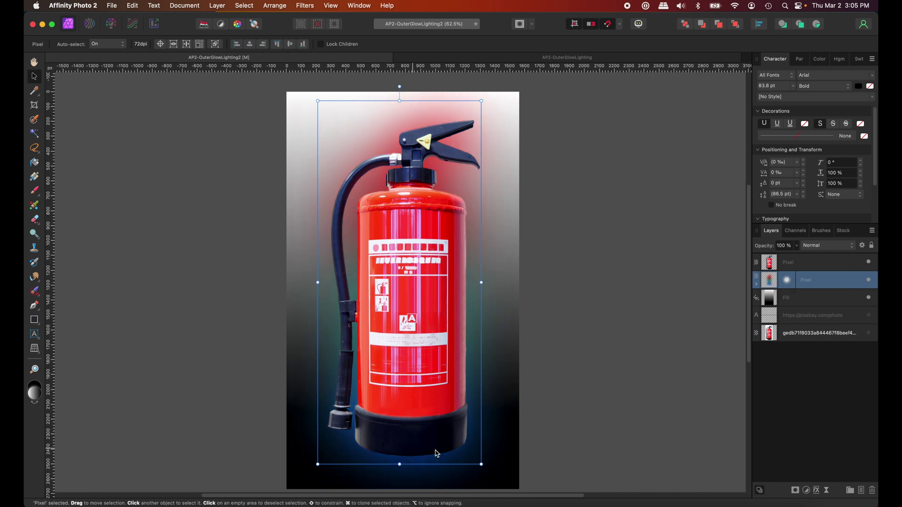
left_click(828, 250)
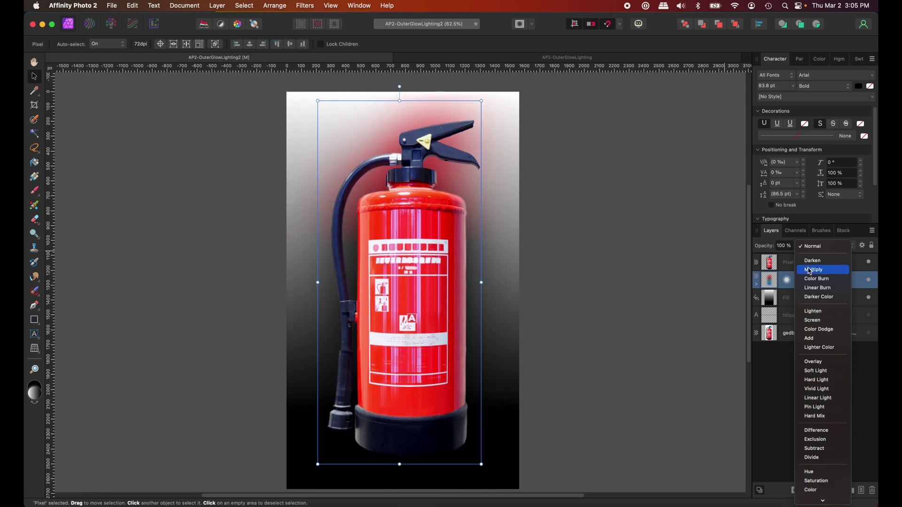
left_click(812, 251)
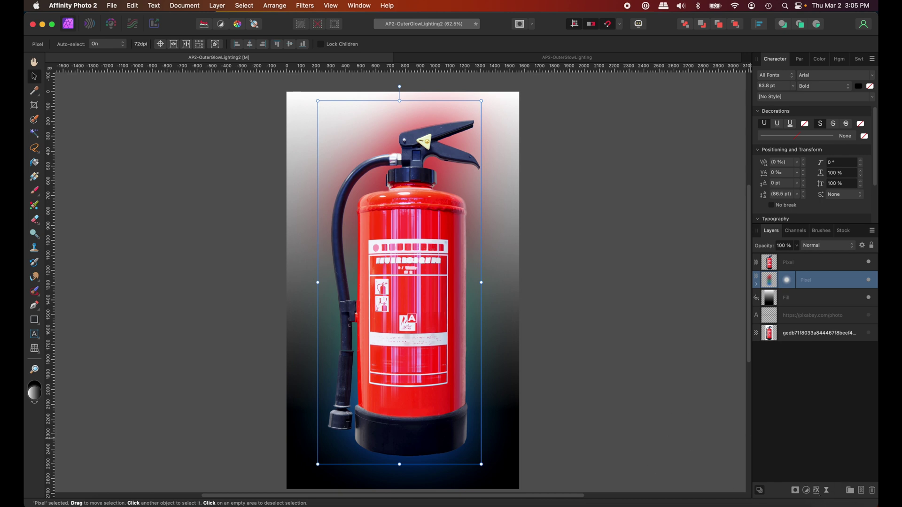
Add a Live Lighting spot light aimed up from the bottom, placed above all layers, with embossed texture.
left_click(828, 491)
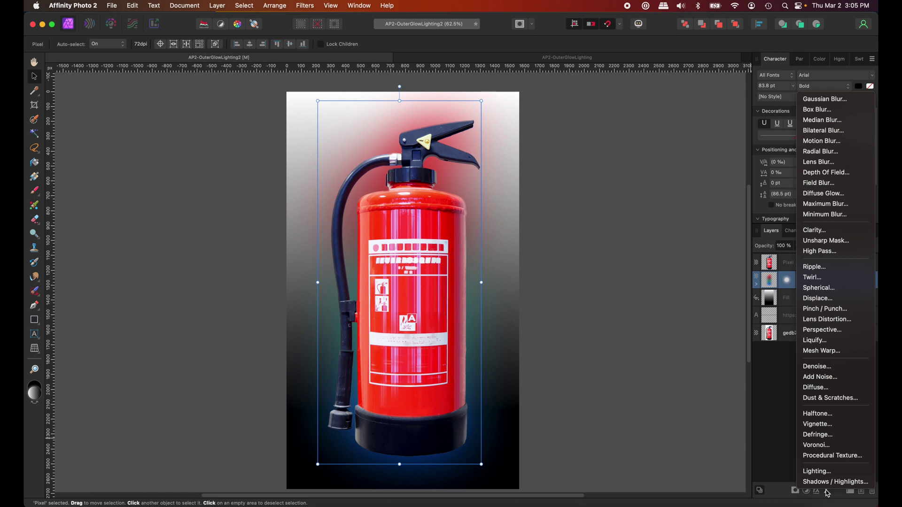
left_click(825, 472)
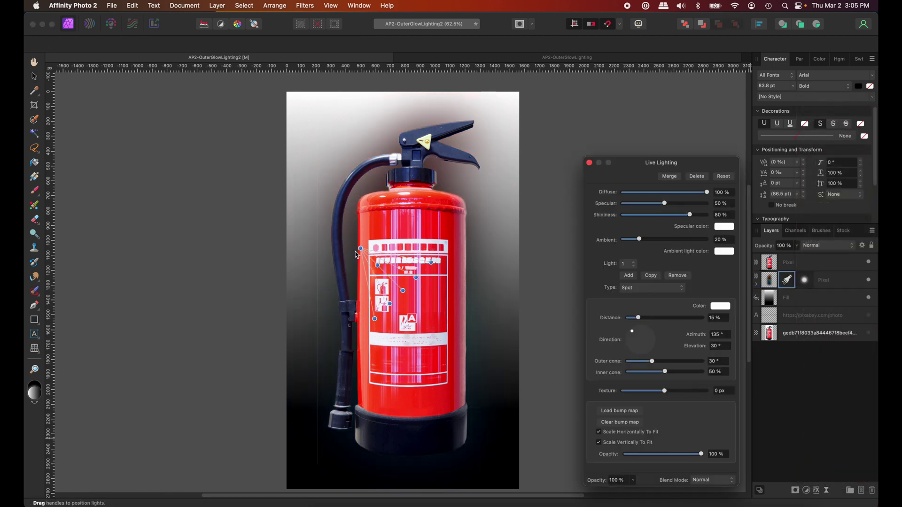
left_click_drag(361, 249, 371, 482)
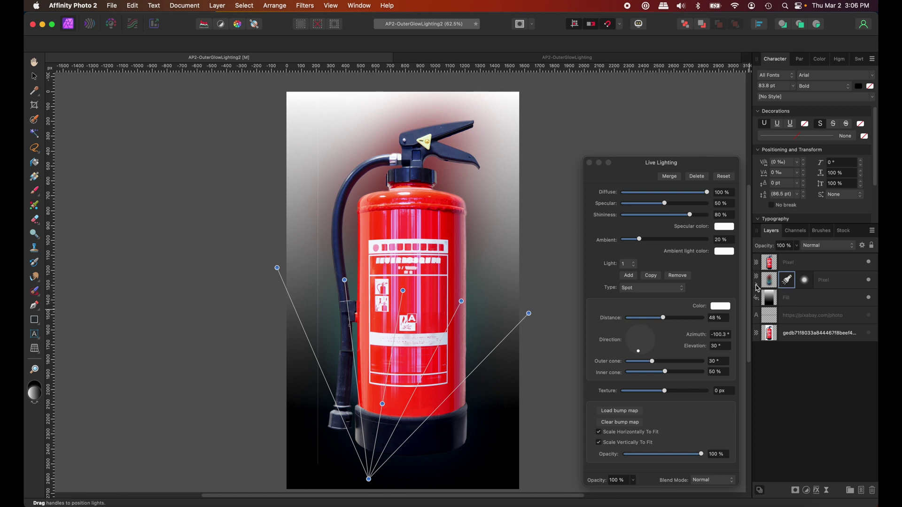
left_click(757, 286)
left_click_drag(769, 304, 761, 262)
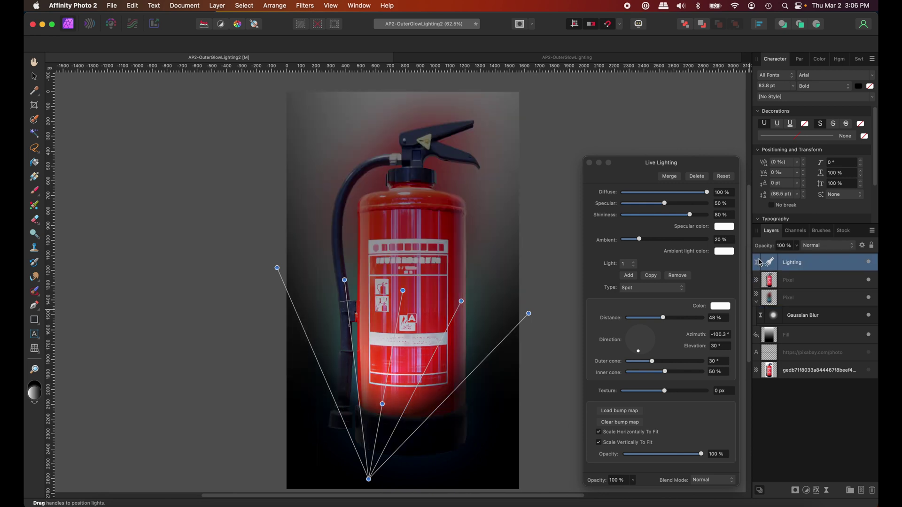
mouse_move(383, 405)
left_mouse_down()
mouse_move(387, 427)
mouse_move(376, 429)
mouse_move(375, 416)
left_mouse_up()
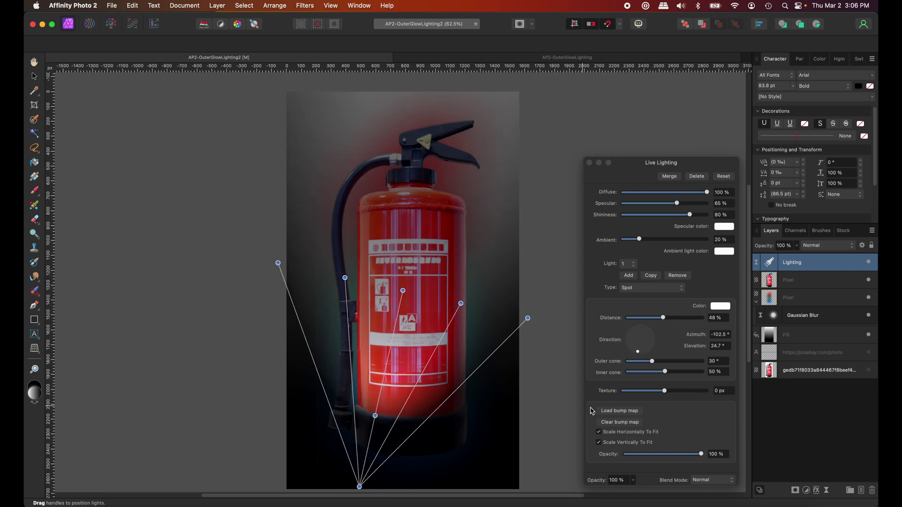
left_click_drag(665, 394, 714, 389)
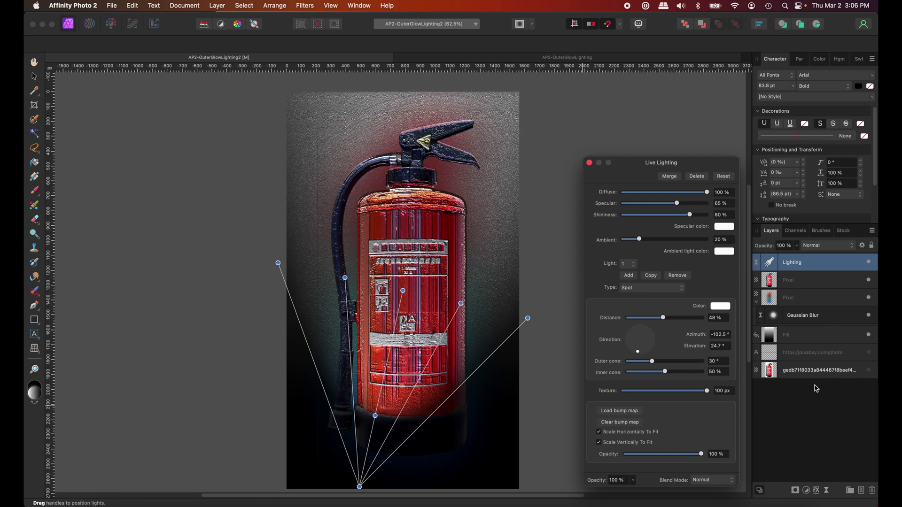
Reposition the spot light below centre at -89.1° azimuth and 78% distance, then close its settings.
left_click_drag(361, 491, 233, 502)
scroll(248, 469, "down", 3)
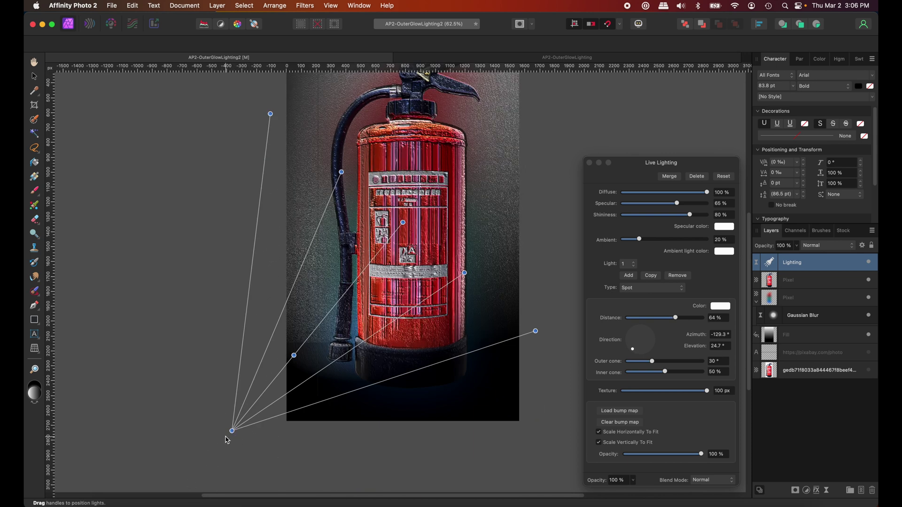
left_click_drag(233, 431, 272, 486)
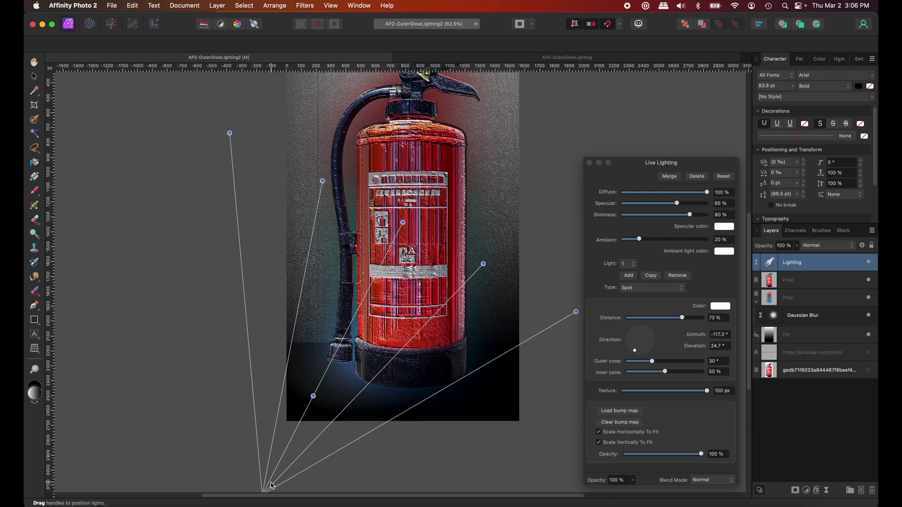
scroll(272, 486, "down", 2)
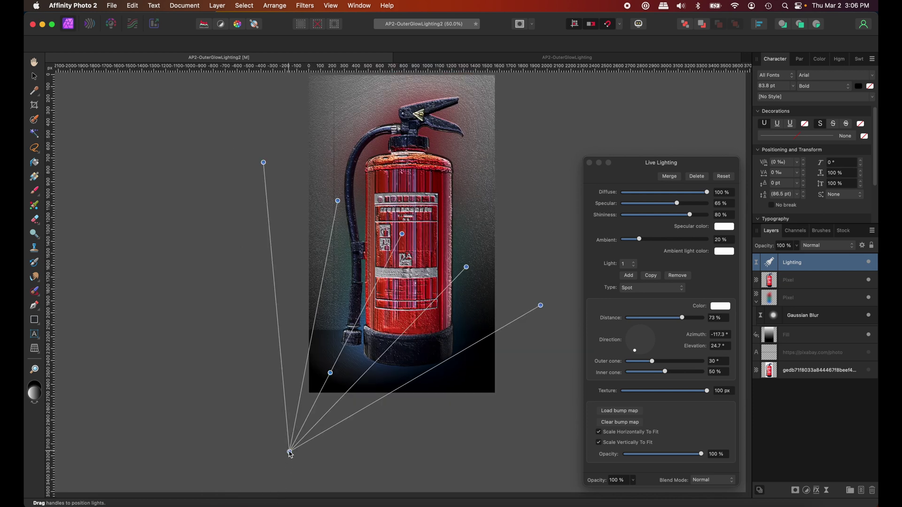
left_click_drag(290, 452, 369, 491)
left_click(34, 77)
scroll(196, 121, "up", 2)
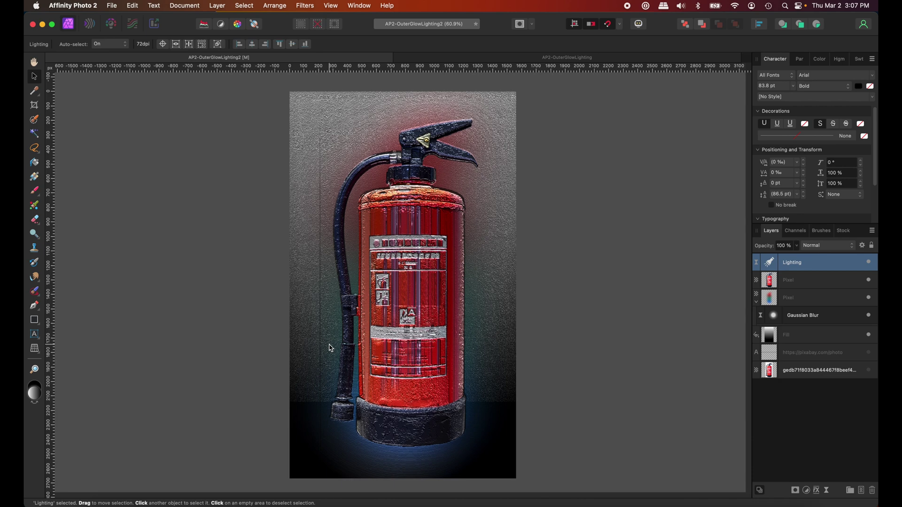
key("super+equal")
key("super+equal")
key("super+equal")
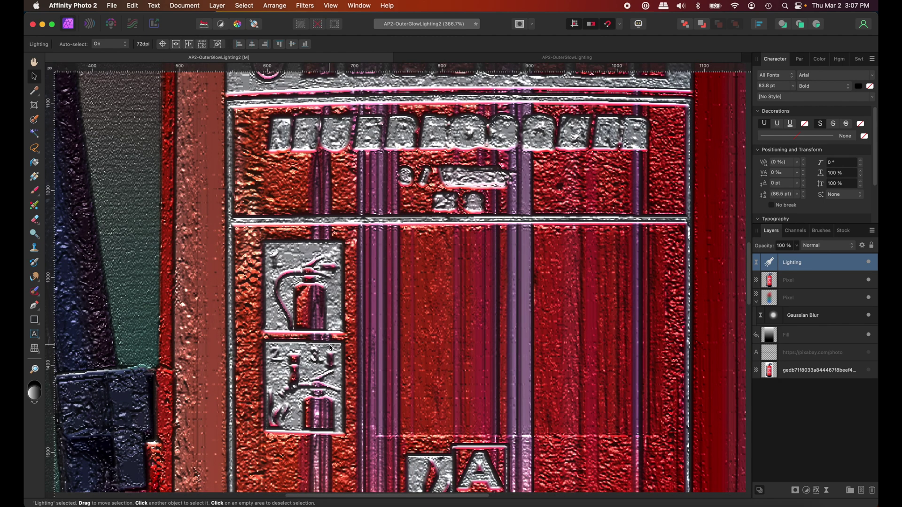
scroll(330, 348, "left", 15)
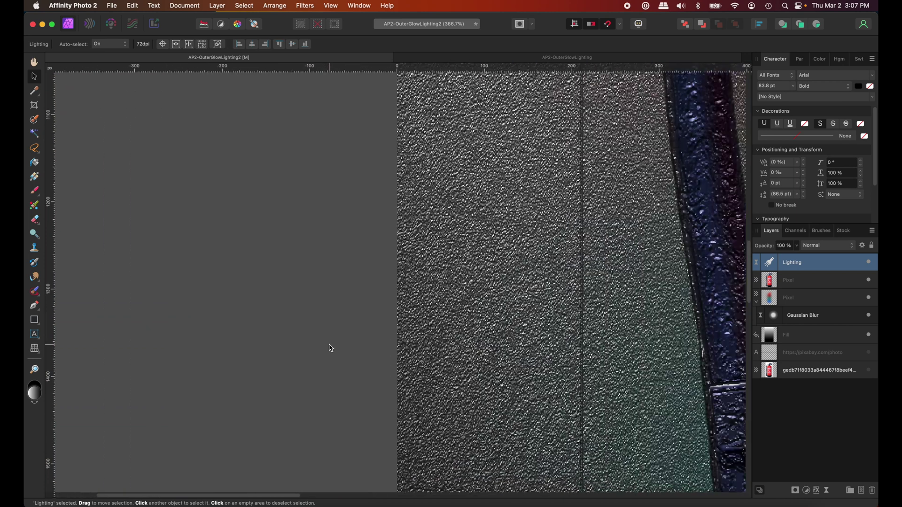
scroll(332, 348, "right", 5)
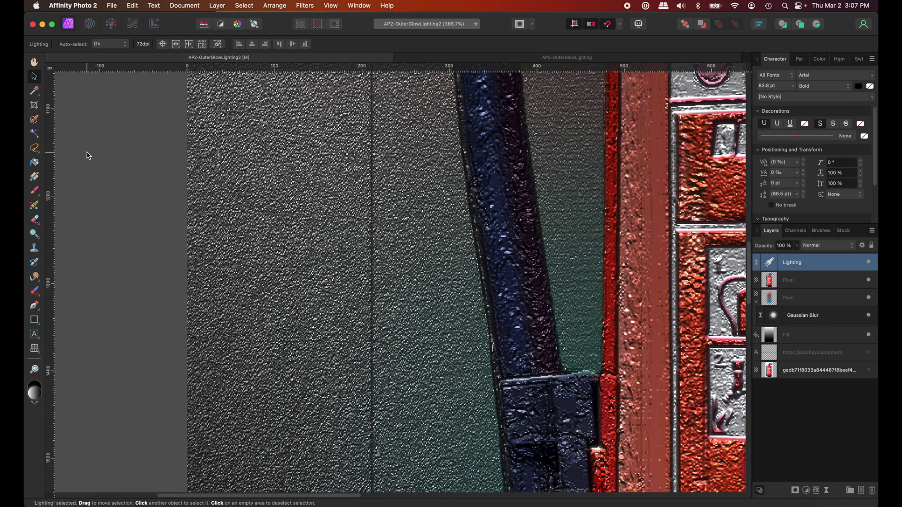
key("super+1")
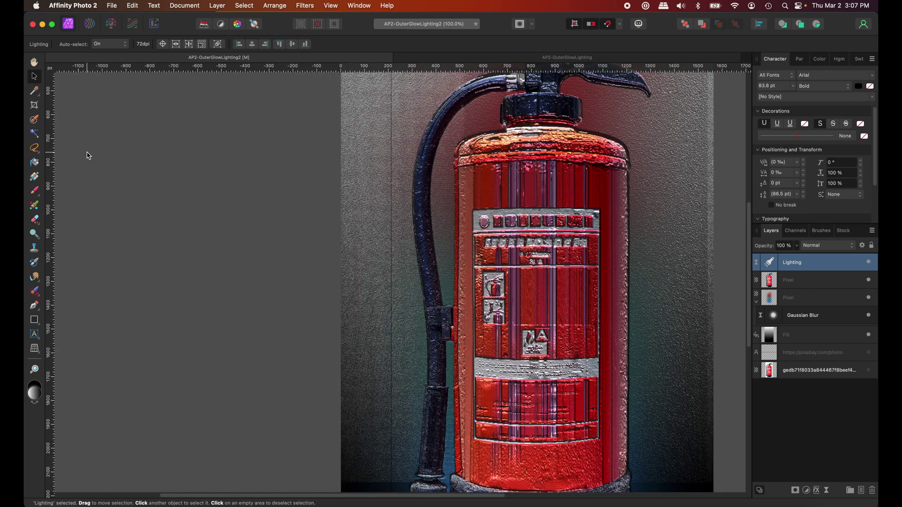
key("super+minus")
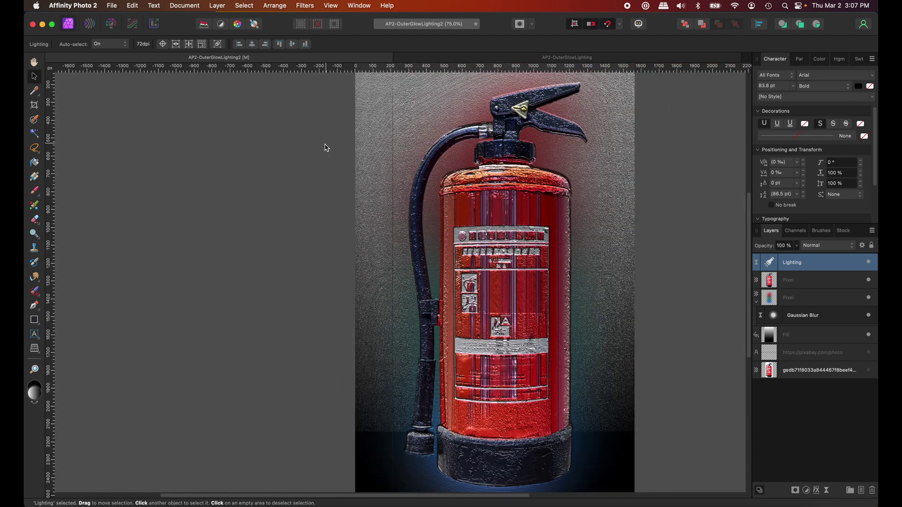
left_click(869, 281)
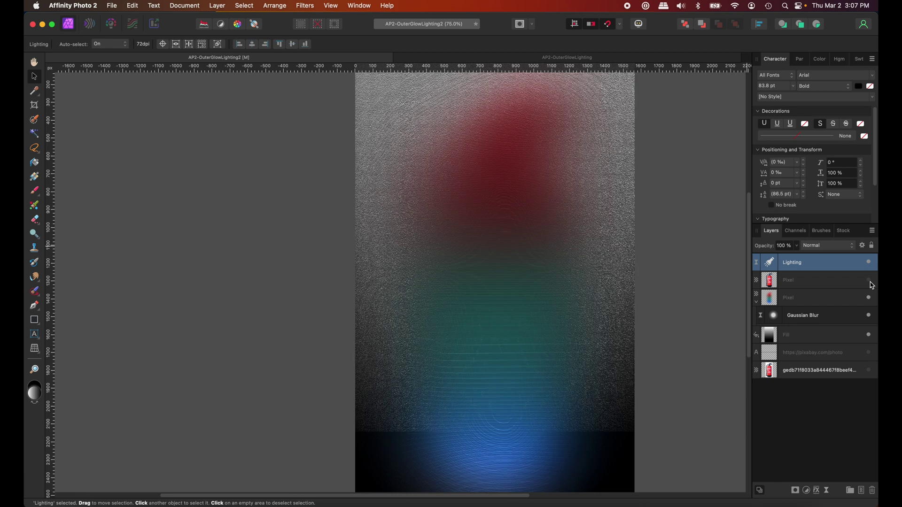
left_click(870, 282)
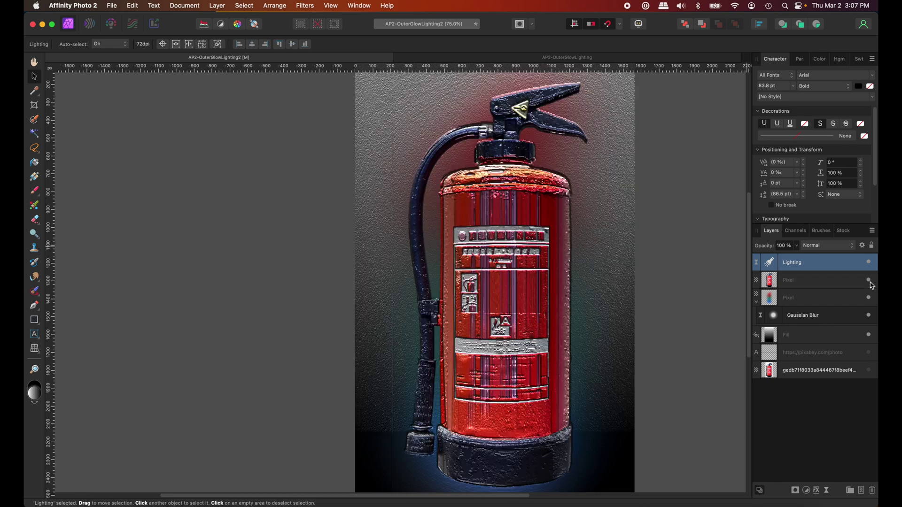
left_click(776, 284)
scroll(256, 161, "up", 5)
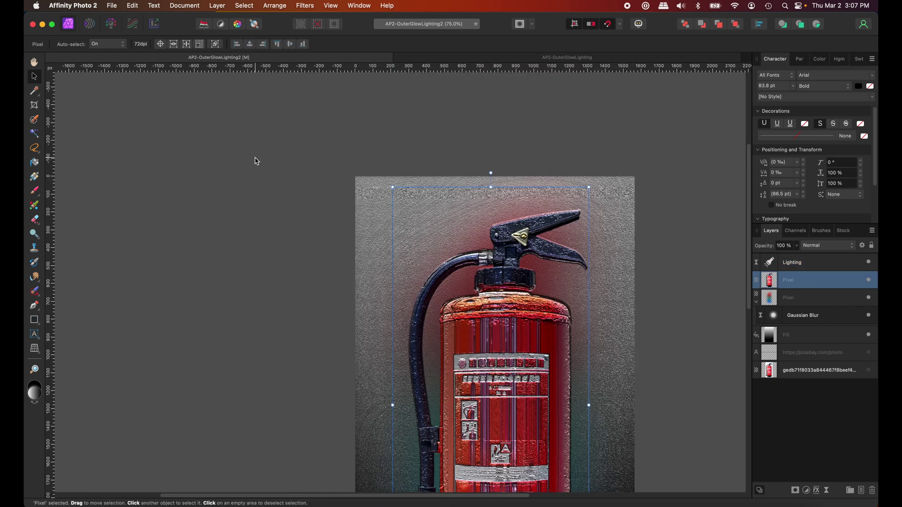
scroll(282, 171, "down", 2)
key("super+minus")
key("super+minus")
key("super+minus")
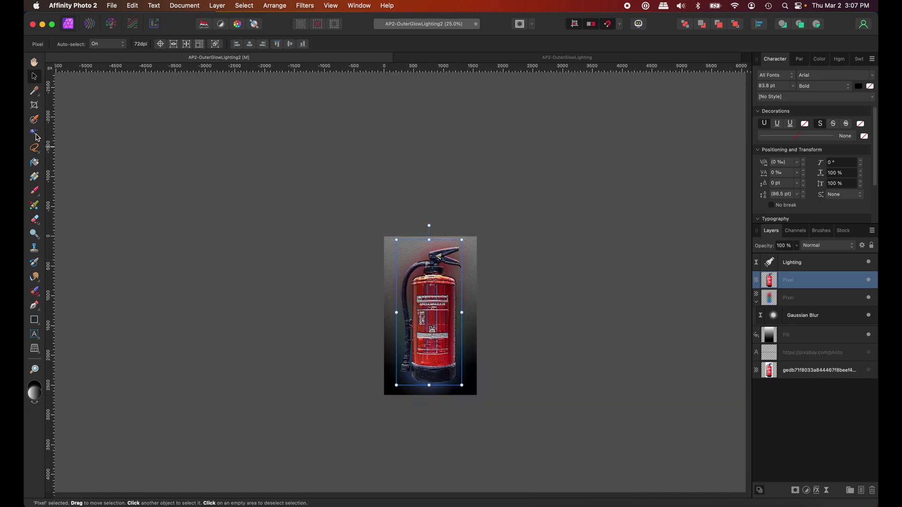
left_click_drag(34, 148, 63, 148)
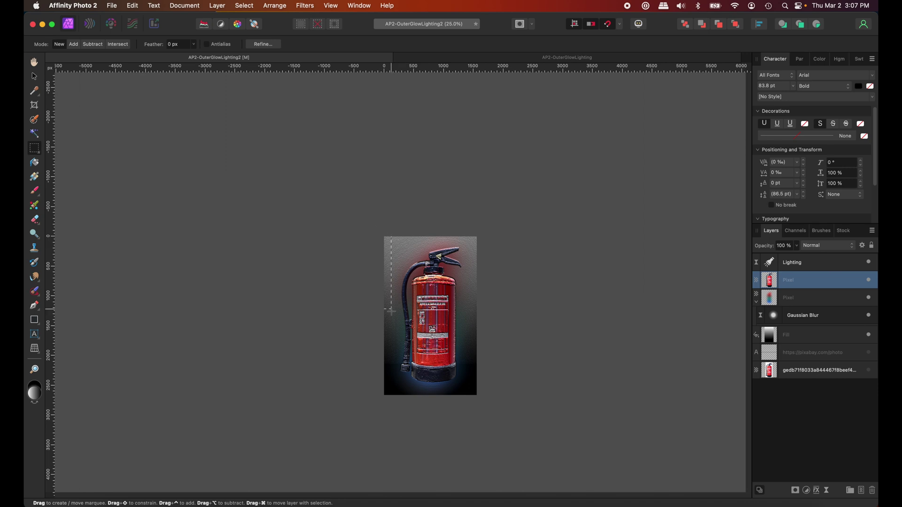
left_click_drag(392, 311, 399, 402)
left_click(398, 403)
key("super+0")
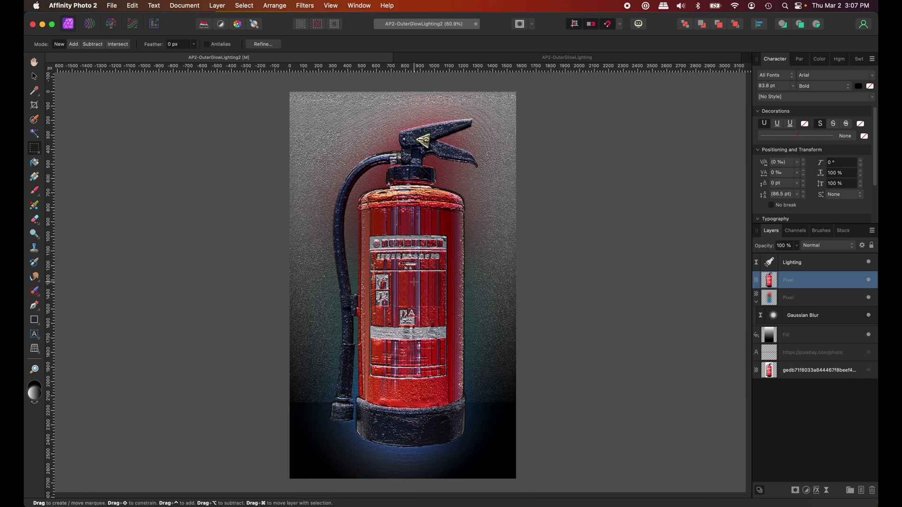
Duplicate the glow background layer and move the copy above the extinguisher.
left_click(773, 304)
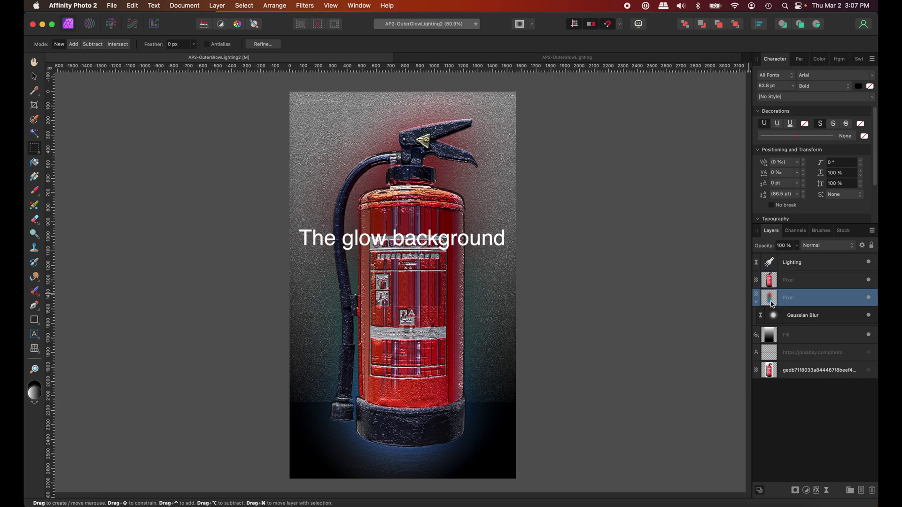
key("super+j")
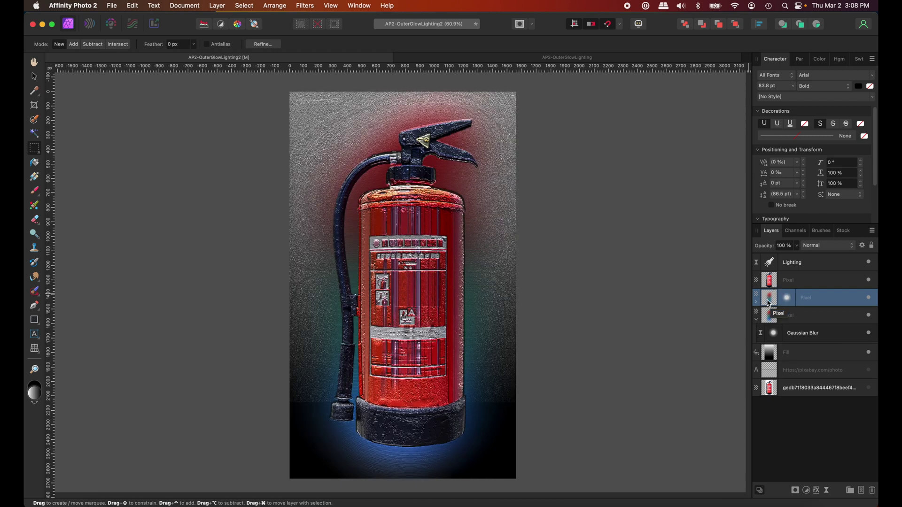
left_click_drag(770, 303, 766, 276)
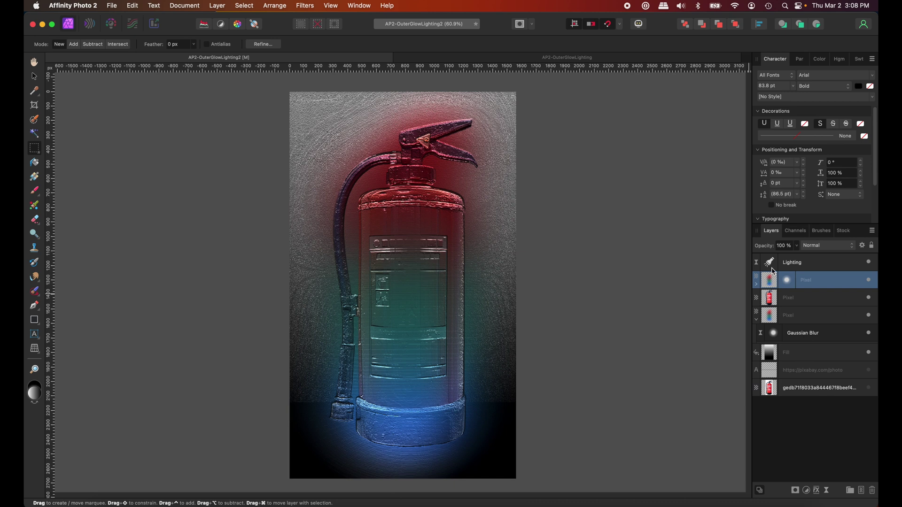
Set the glow copy to Color blend mode at 17% opacity and reopen the Live Lighting settings.
left_click(820, 246)
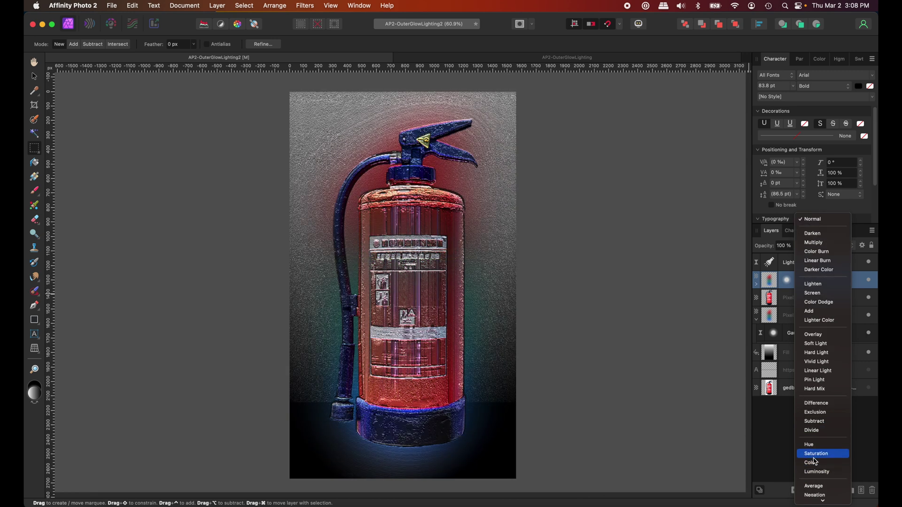
left_click(812, 490)
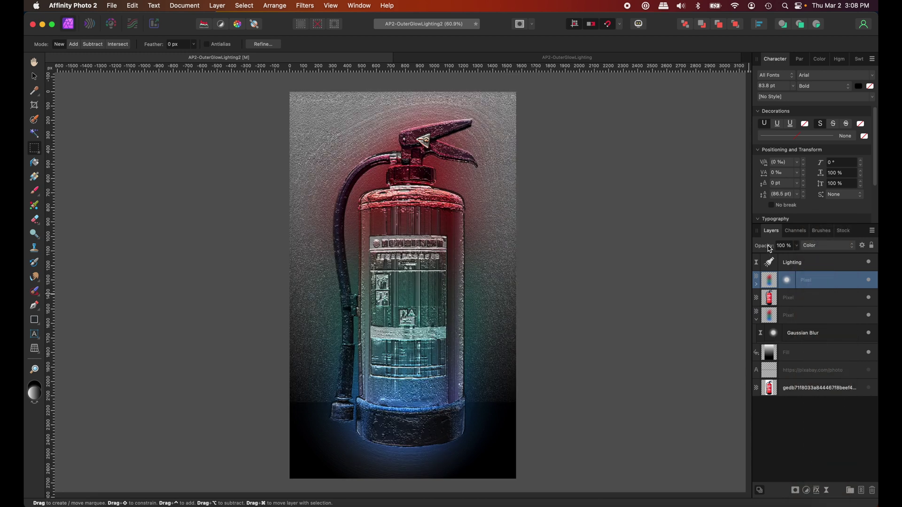
left_click_drag(770, 249, 748, 248)
key("v")
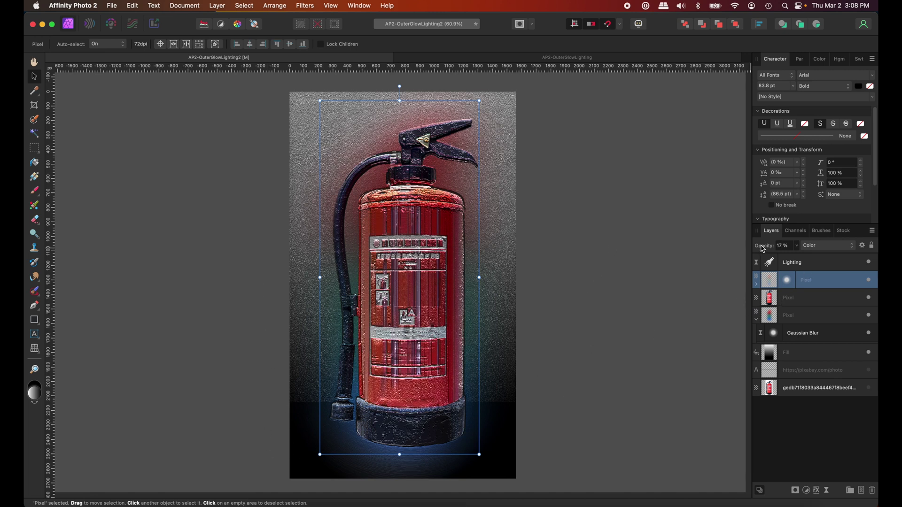
mouse_move(763, 246)
left_mouse_down()
mouse_move(740, 254)
mouse_move(784, 249)
mouse_move(774, 252)
left_mouse_up()
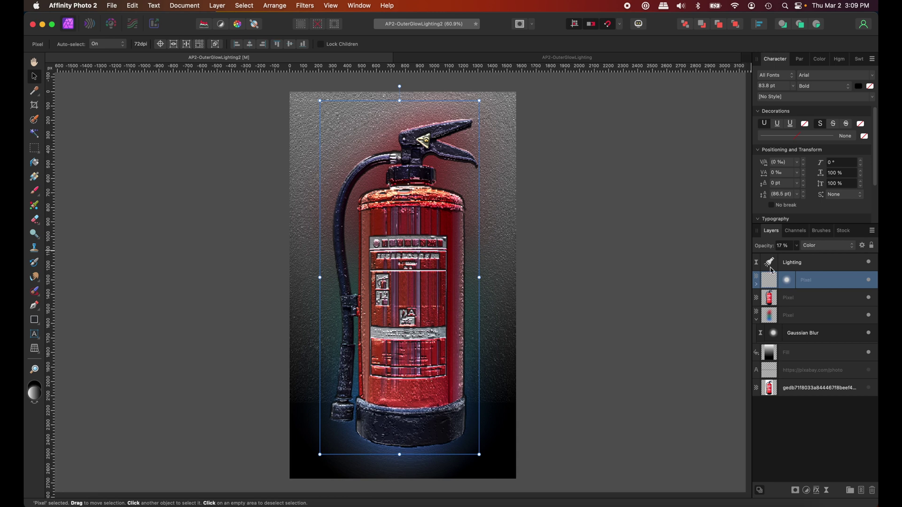
double_click(769, 263)
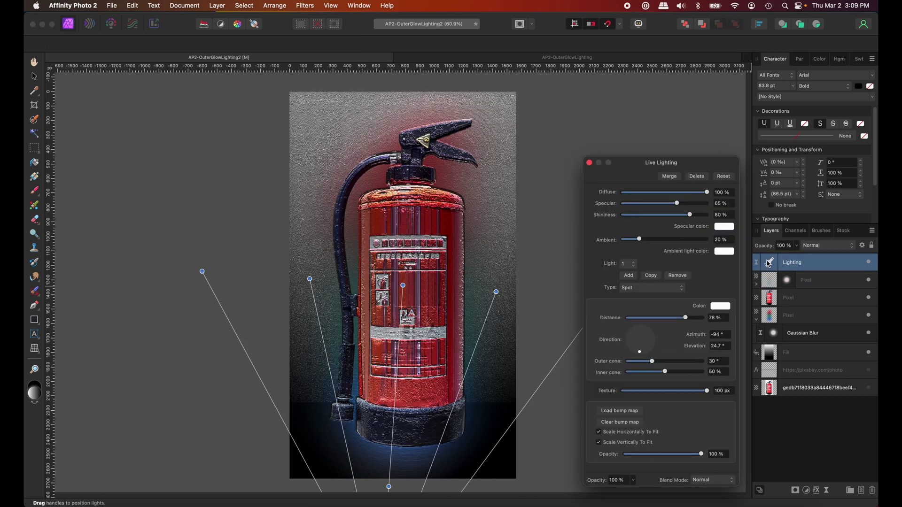
Set the Live Lighting specular colour to mint green #00FFB8 and close the lighting settings.
left_click(724, 227)
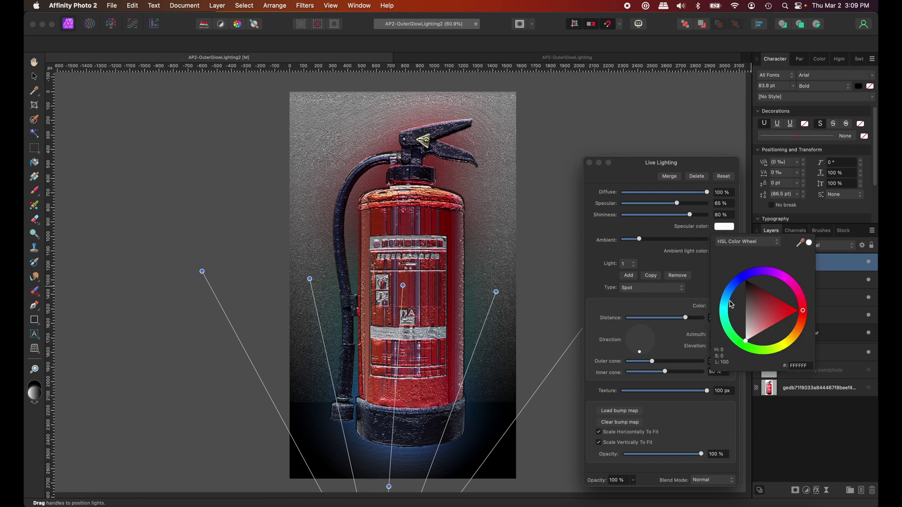
left_click(729, 335)
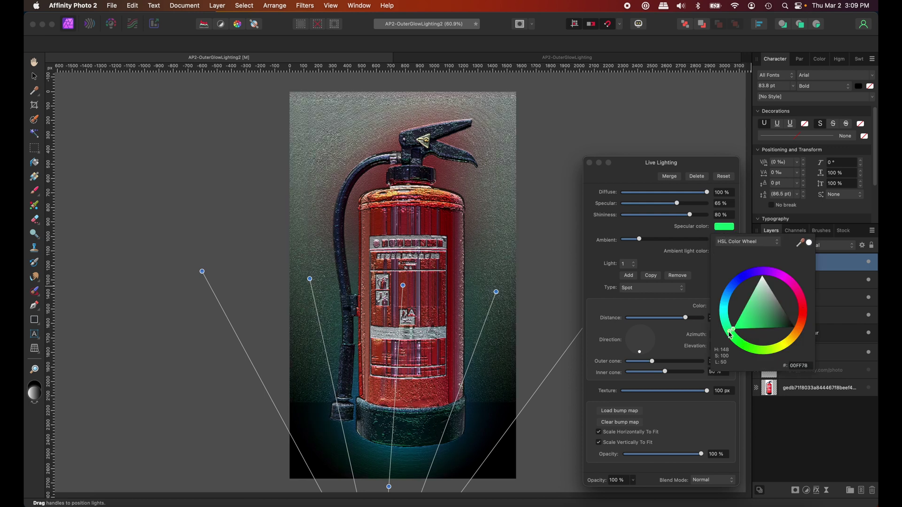
left_click(727, 302)
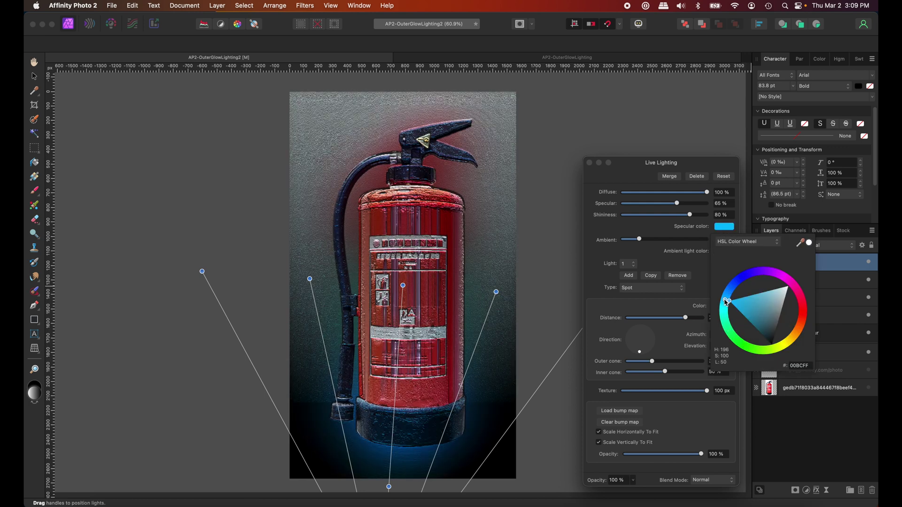
left_click(728, 337)
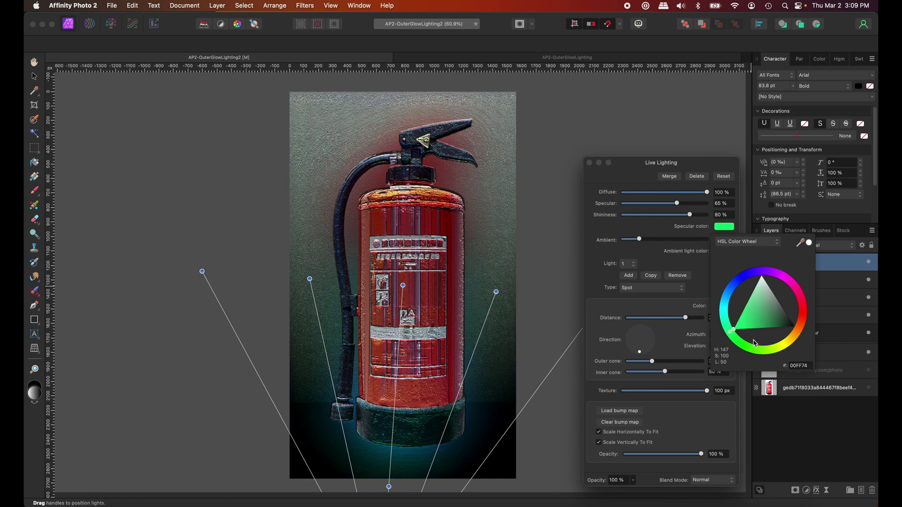
left_click(783, 349)
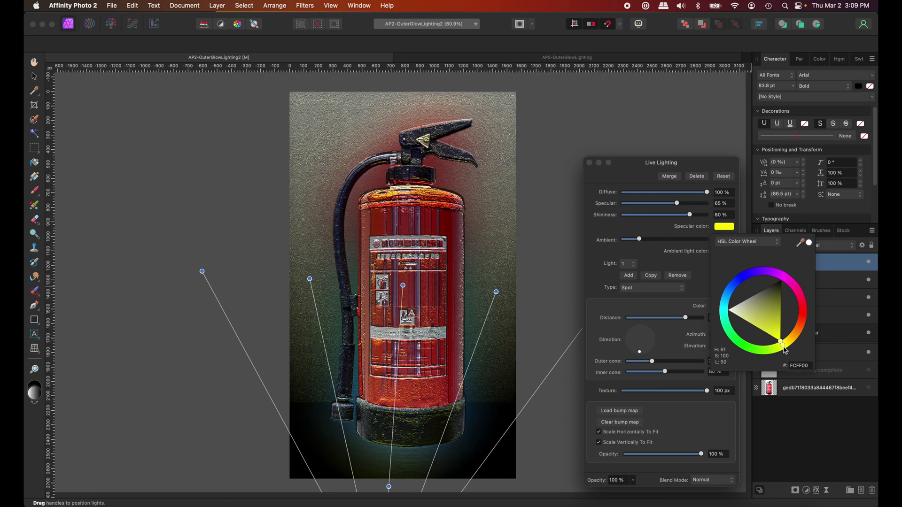
left_click(801, 329)
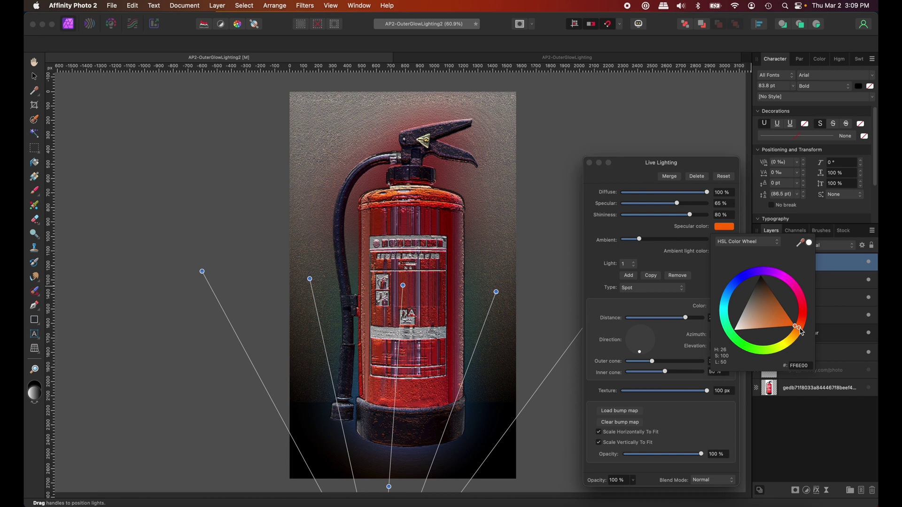
left_click(726, 326)
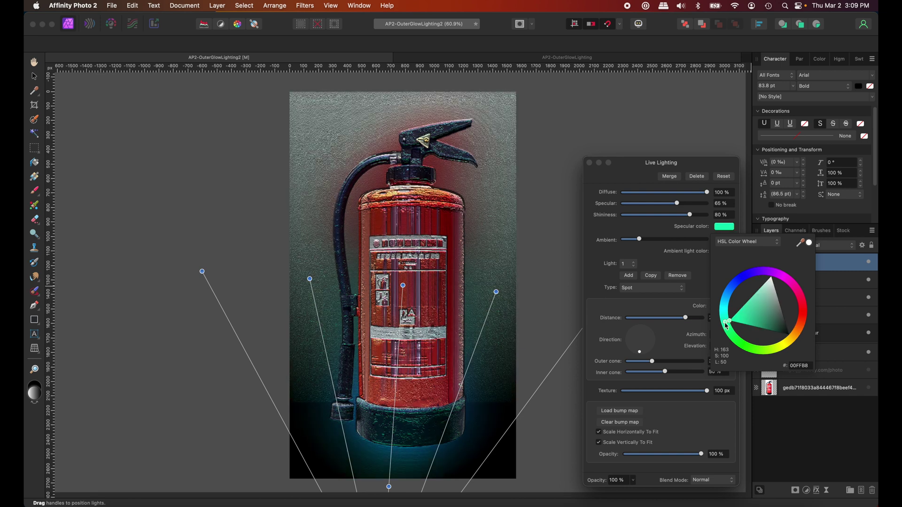
left_click(589, 162)
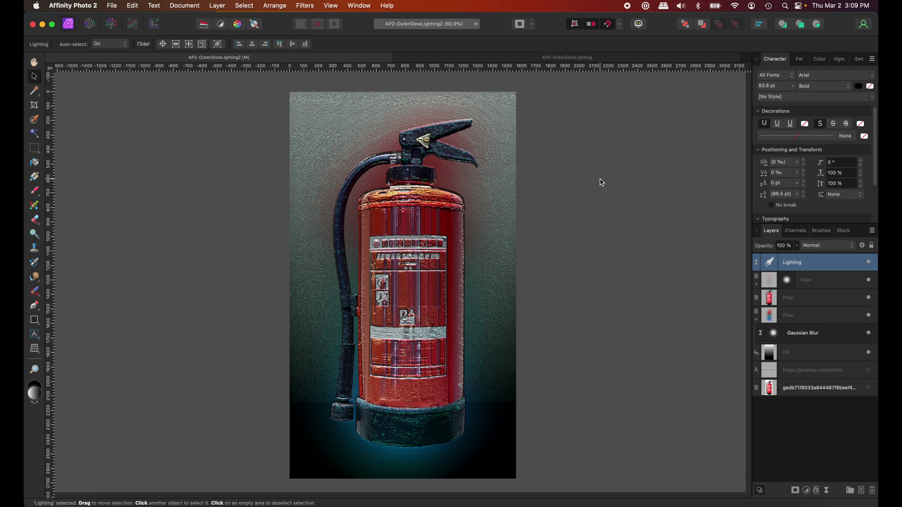